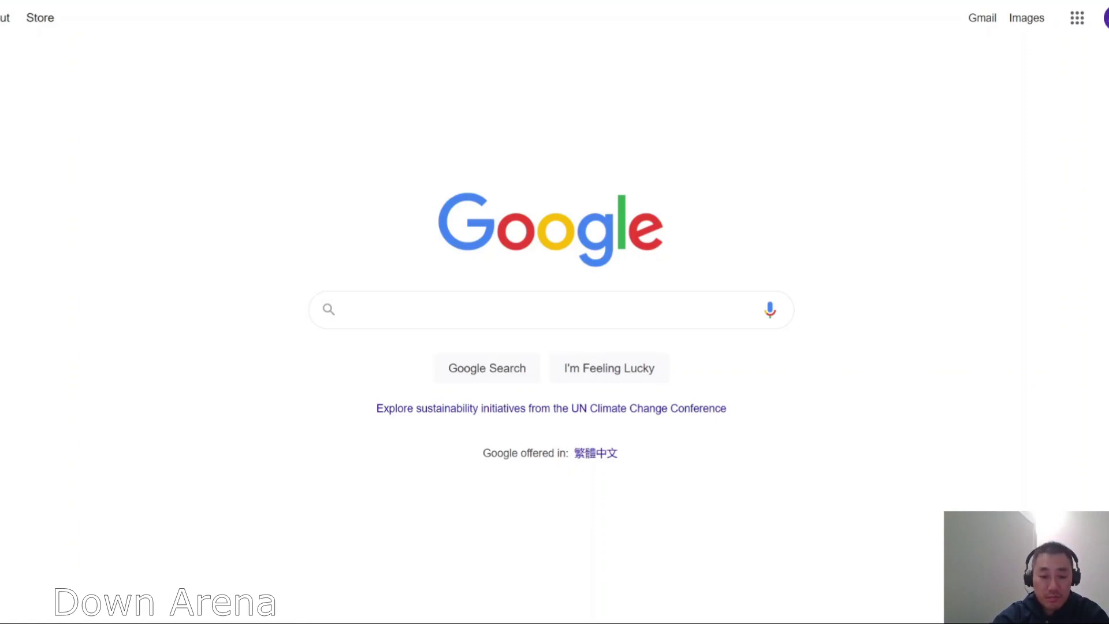
Search Google for 'simulation arena download' using the autocomplete suggestion.
{"action": "type", "text": "si"}
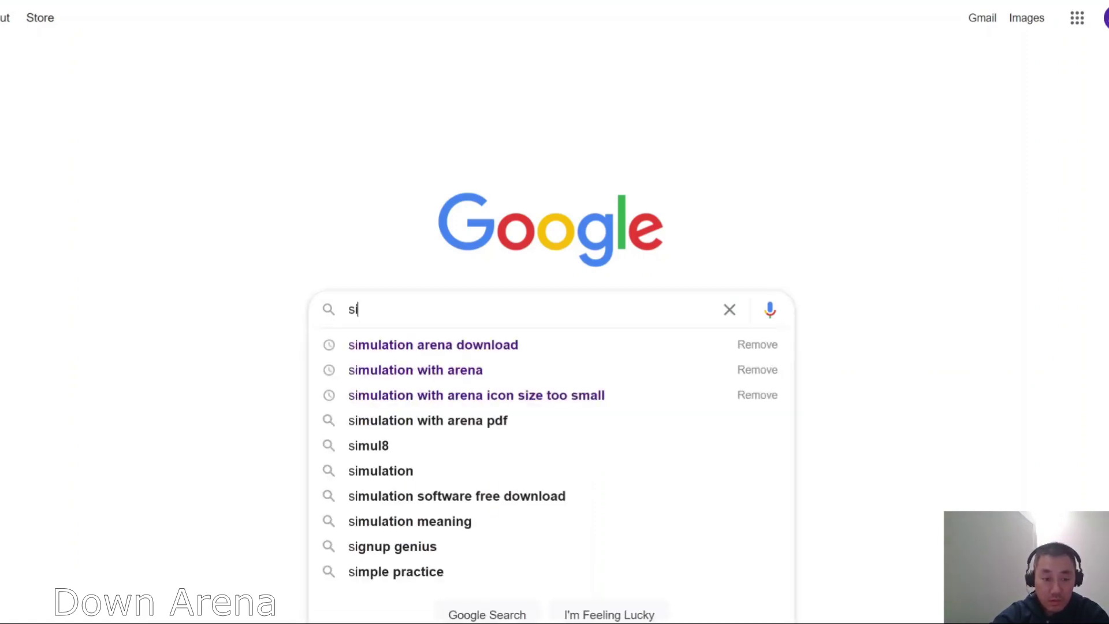
{"action": "key", "text": "Down"}
{"action": "key", "text": "Down"}
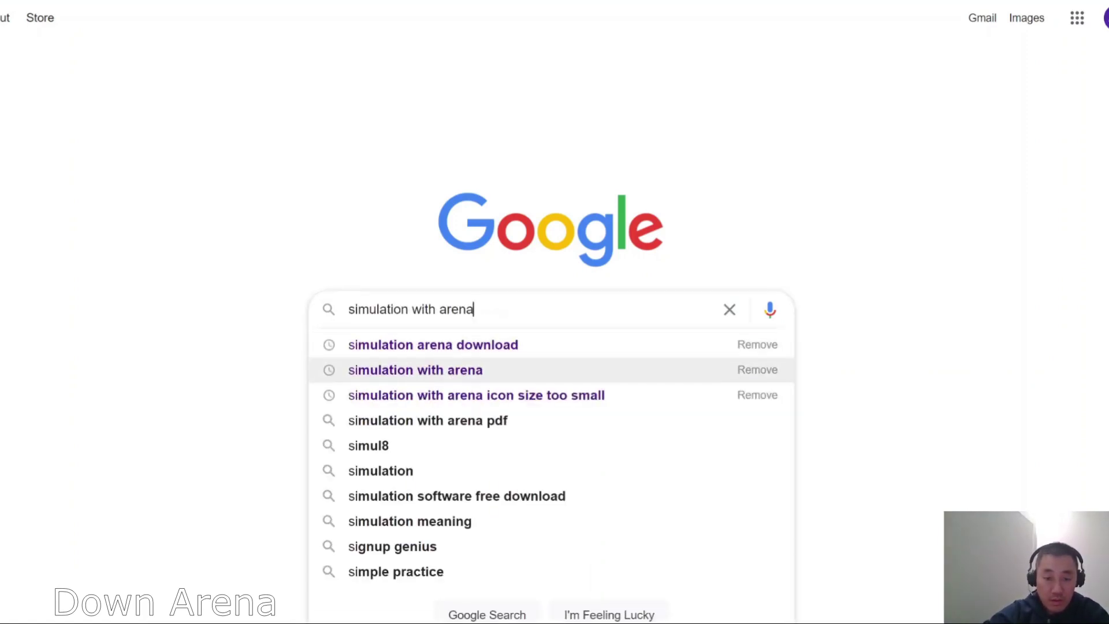
{"action": "key", "text": "Up"}
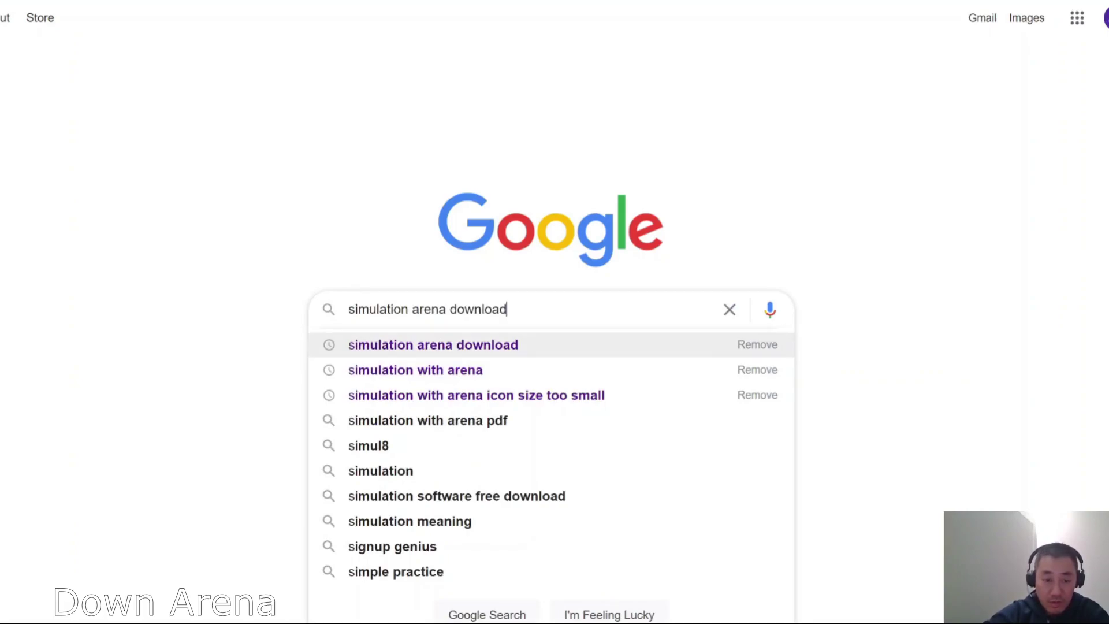
{"action": "key", "text": "Return"}
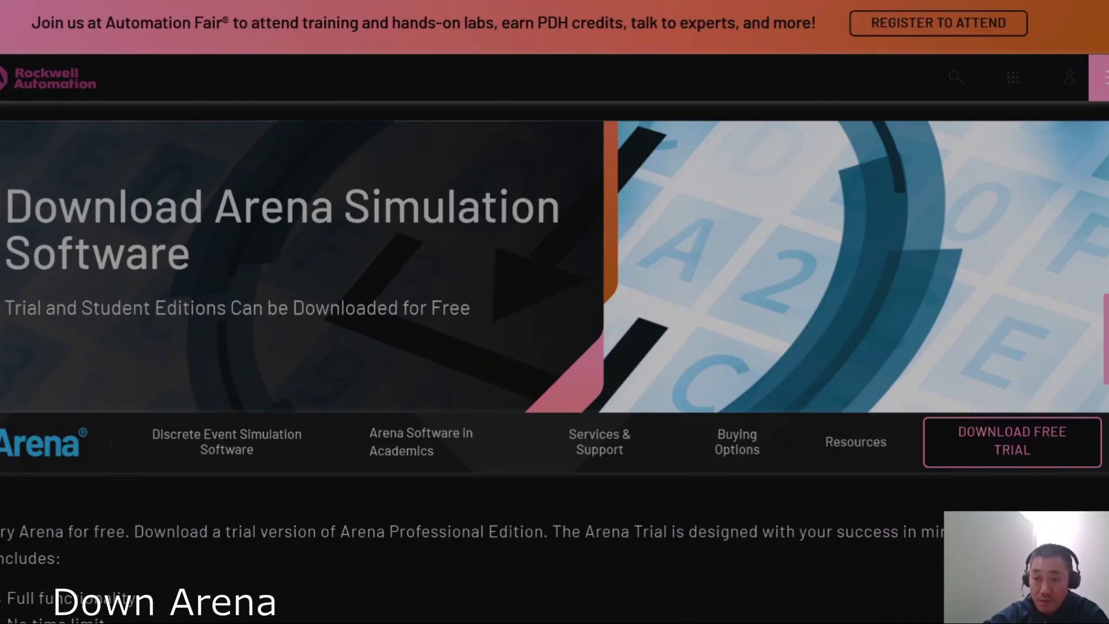
Scroll down the Arena download page to the Register for Free Download form.
{"action": "scroll", "coordinate": [554, 312], "scroll_direction": "down", "scroll_amount": 10}
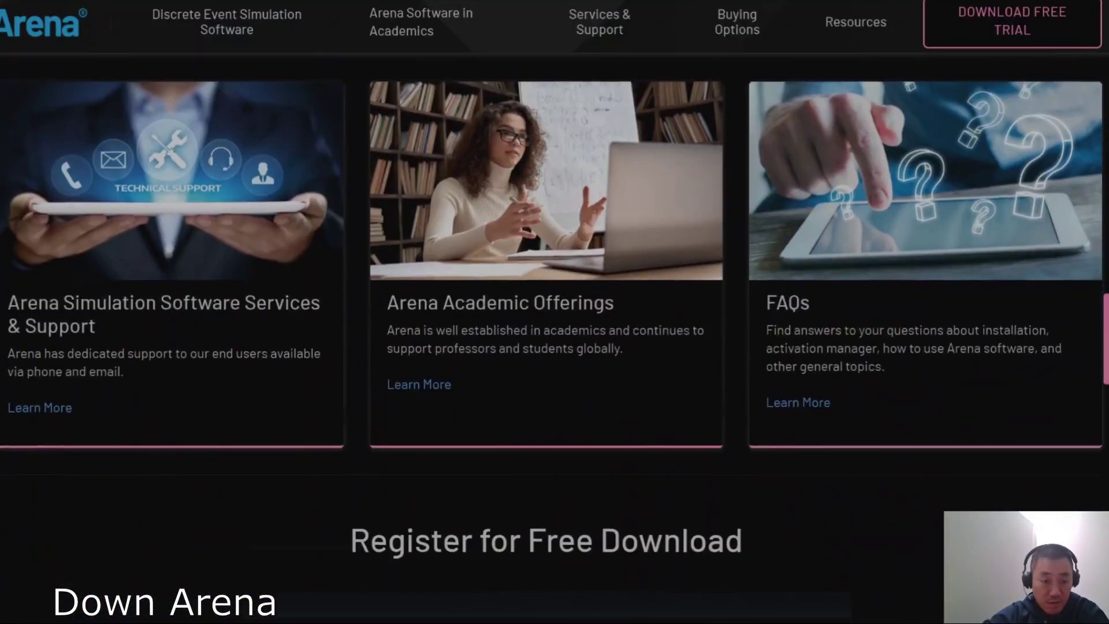
{"action": "scroll", "coordinate": [555, 312], "scroll_direction": "down", "scroll_amount": 8}
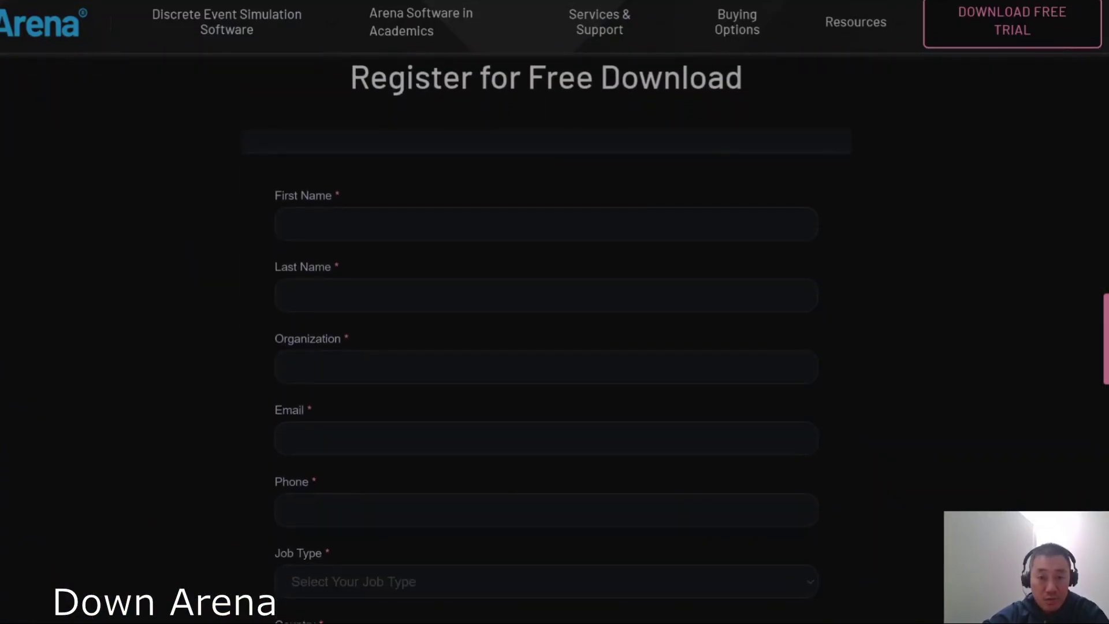
{"action": "scroll", "coordinate": [554, 312], "scroll_direction": "down", "scroll_amount": 2}
{"action": "scroll", "coordinate": [555, 312], "scroll_direction": "up", "scroll_amount": 1}
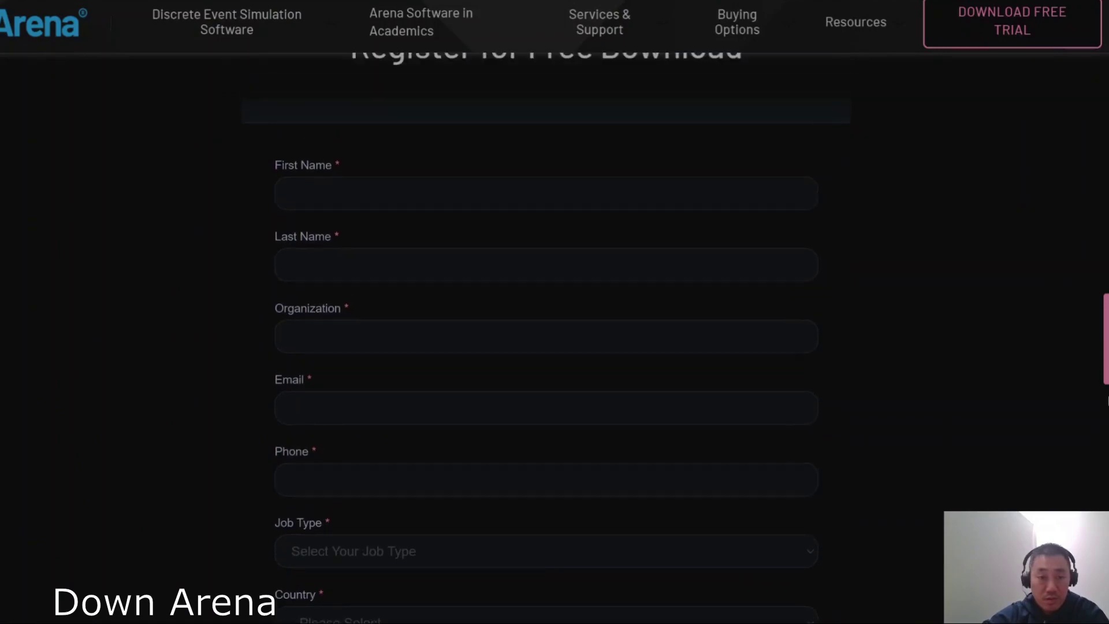
{"action": "scroll", "coordinate": [1105, 410], "scroll_direction": "down", "scroll_amount": 2}
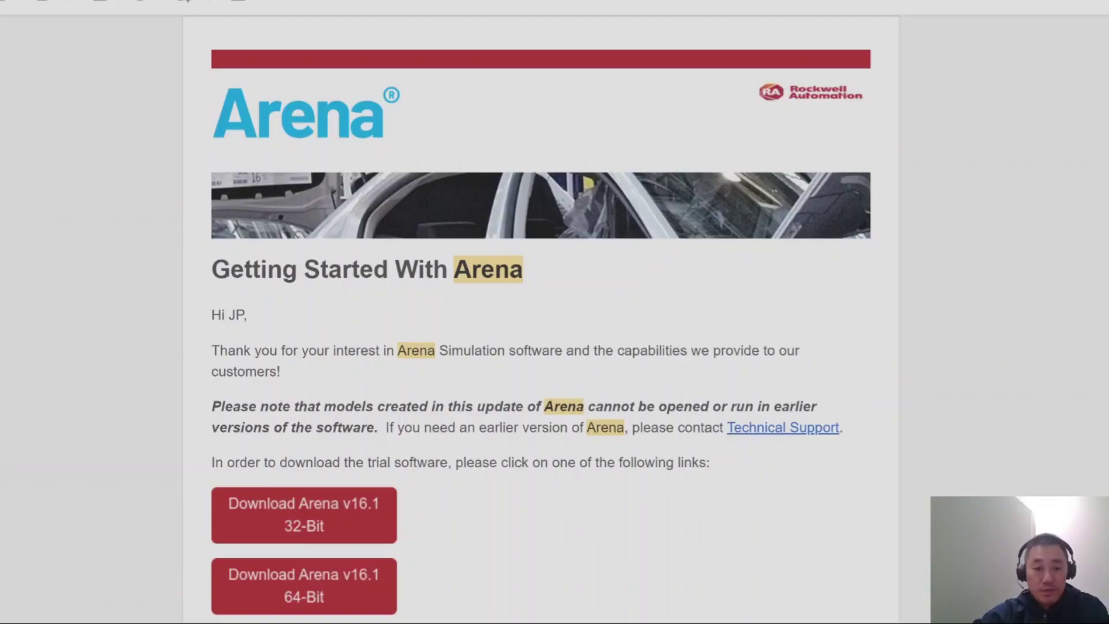
{"action": "scroll", "coordinate": [543, 317], "scroll_direction": "down", "scroll_amount": 1}
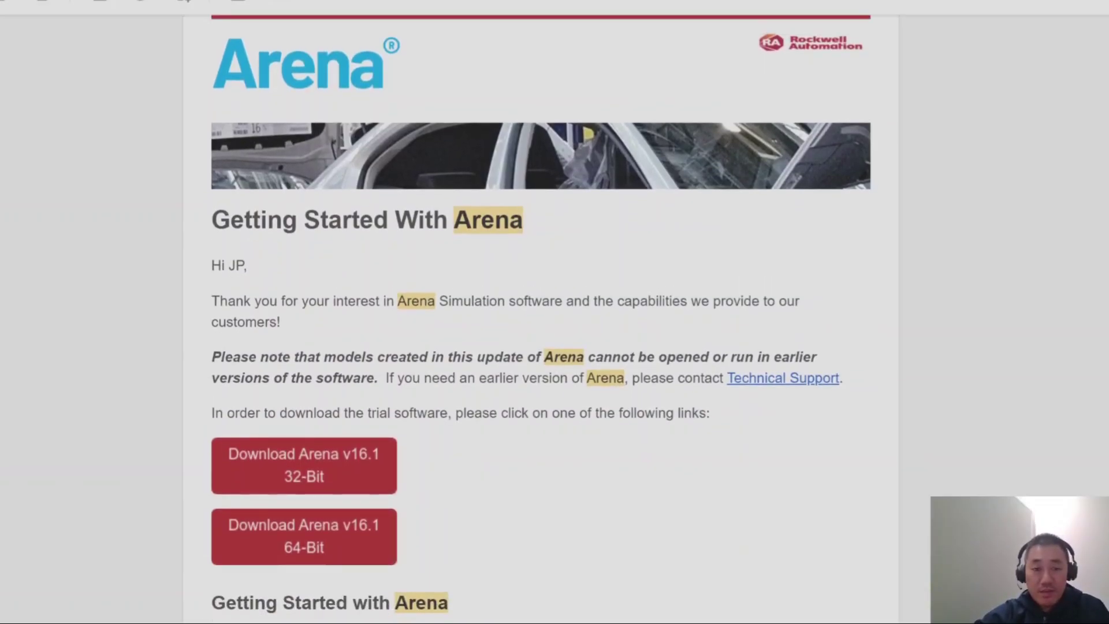
Download the Arena v16.1 64-Bit installer from the Getting Started With Arena email.
{"action": "scroll", "coordinate": [541, 314], "scroll_direction": "up", "scroll_amount": 1}
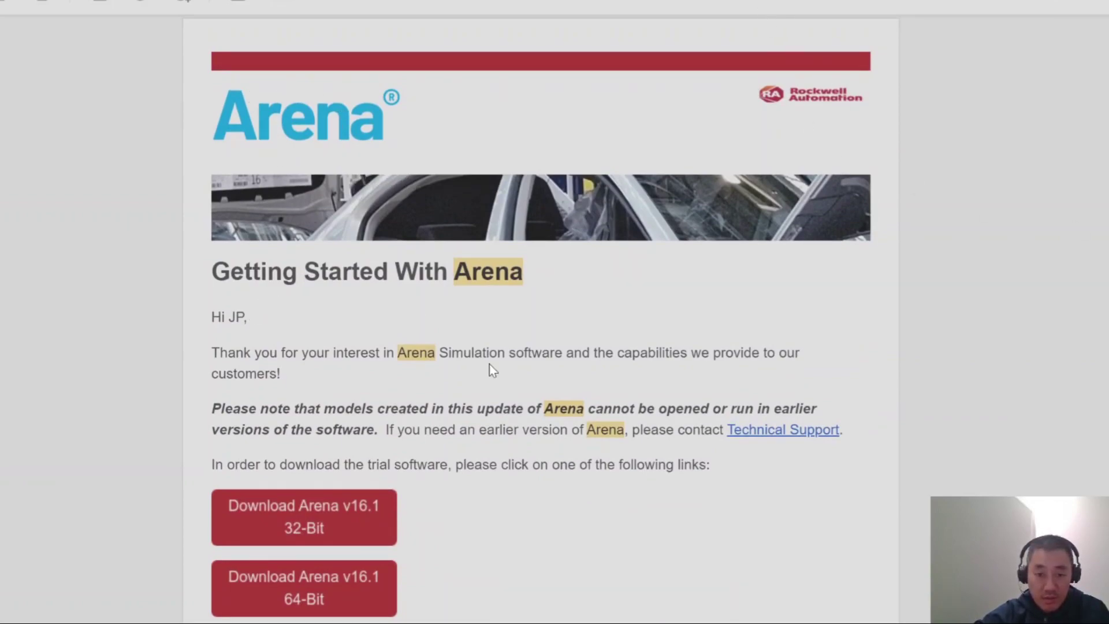
{"action": "left_click", "coordinate": [632, 1]}
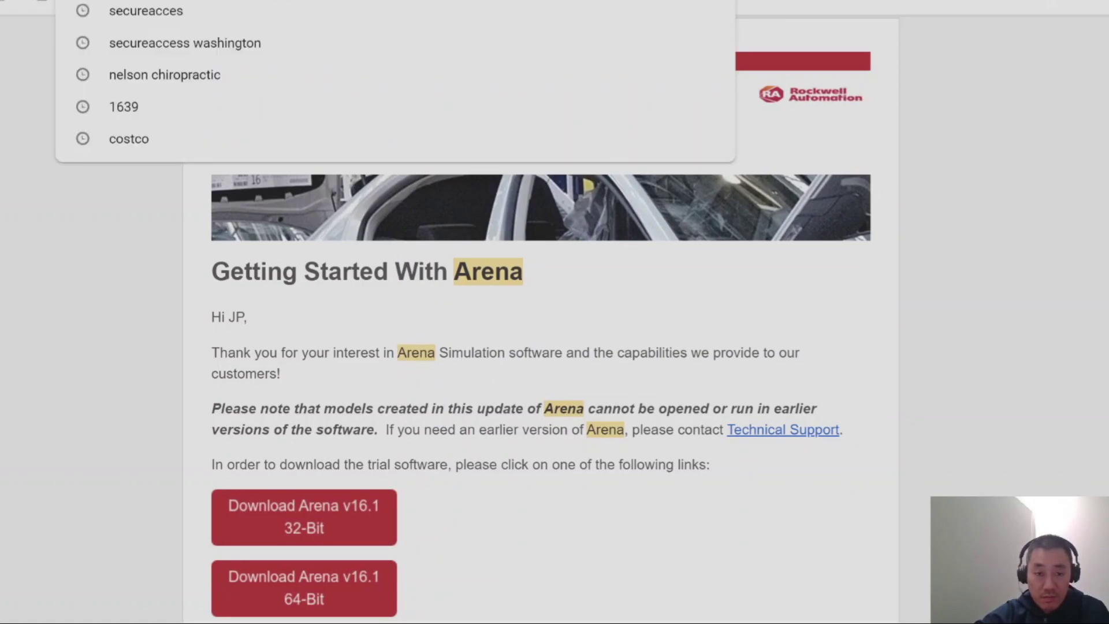
{"action": "left_click", "coordinate": [875, 169]}
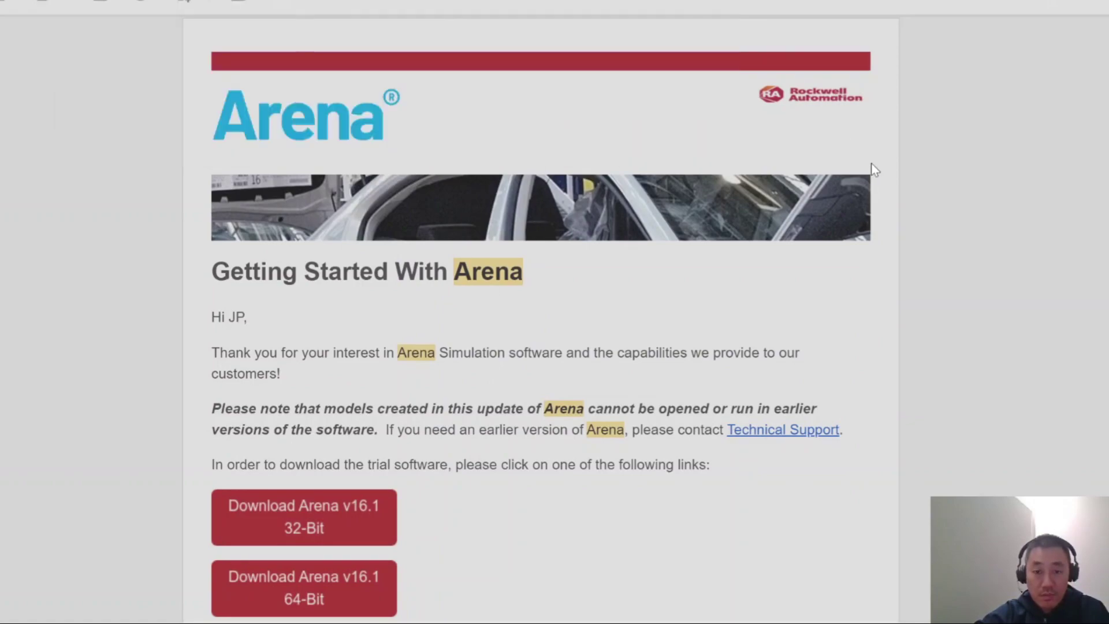
{"action": "scroll", "coordinate": [541, 316], "scroll_direction": "down", "scroll_amount": 3}
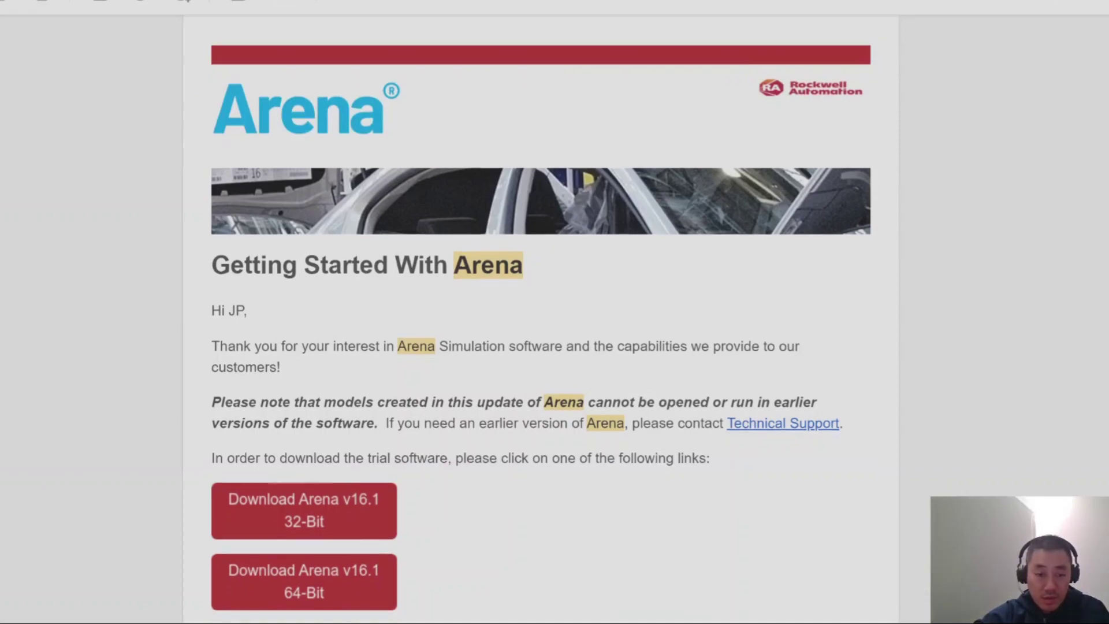
{"action": "scroll", "coordinate": [541, 316], "scroll_direction": "down", "scroll_amount": 3}
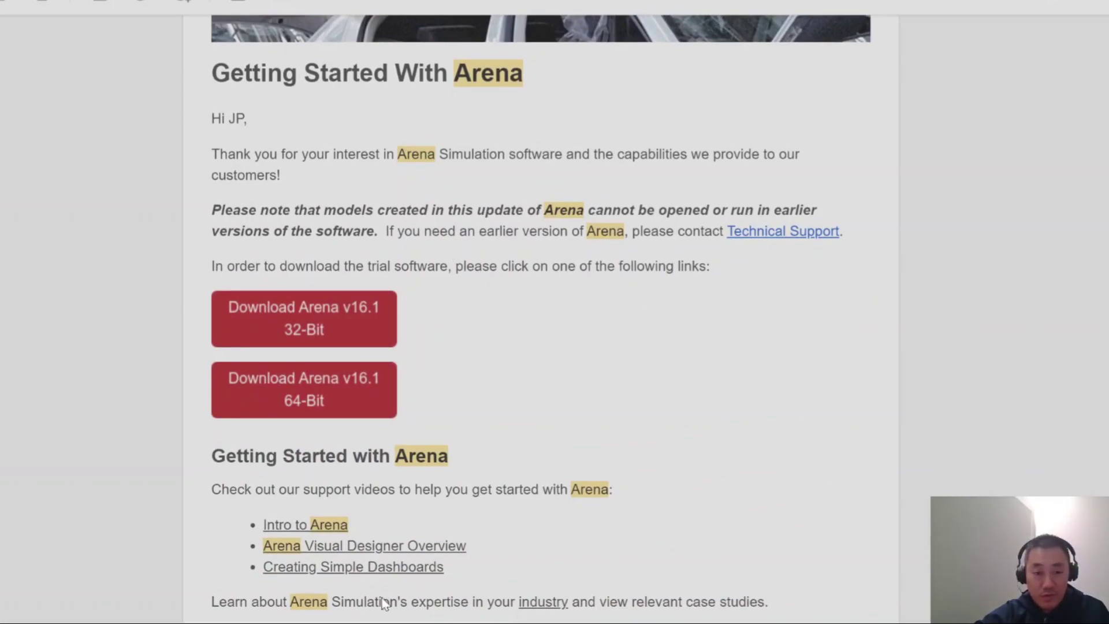
{"action": "left_click", "coordinate": [212, 407]}
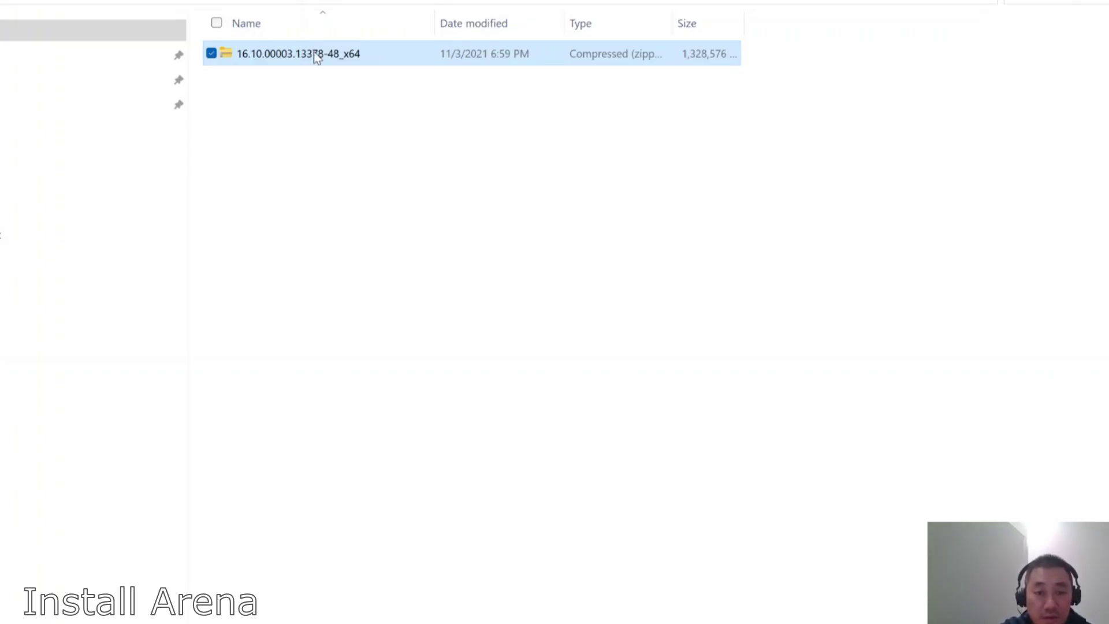
Browse into the Arena zip's MediaImage folder and try running autorun.exe from inside the archive.
{"action": "right_click", "coordinate": [313, 53]}
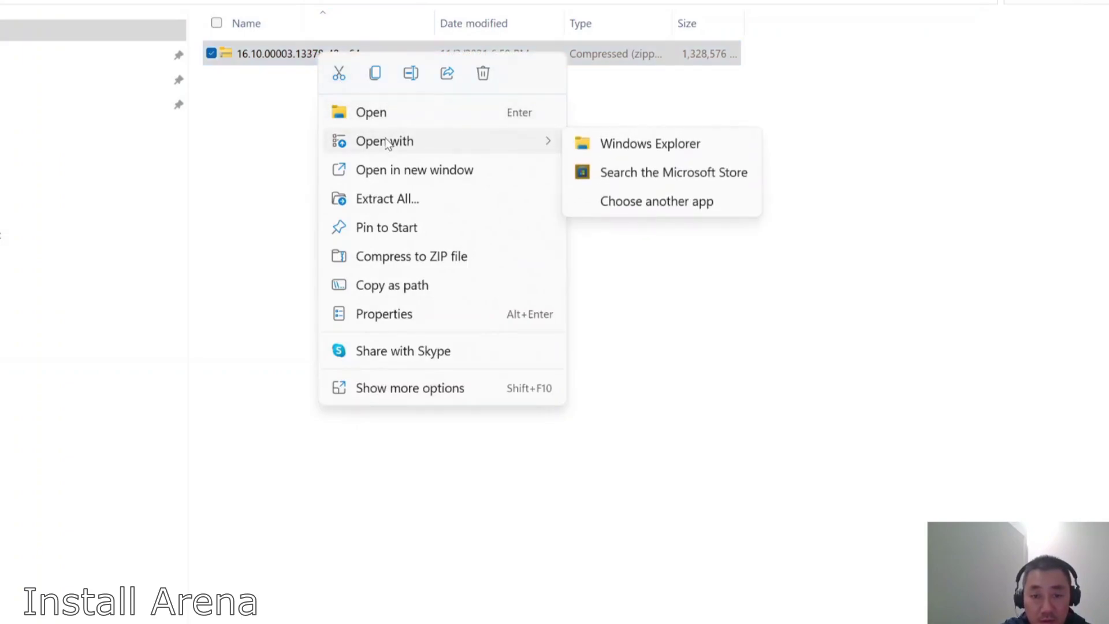
{"action": "left_click", "coordinate": [249, 63]}
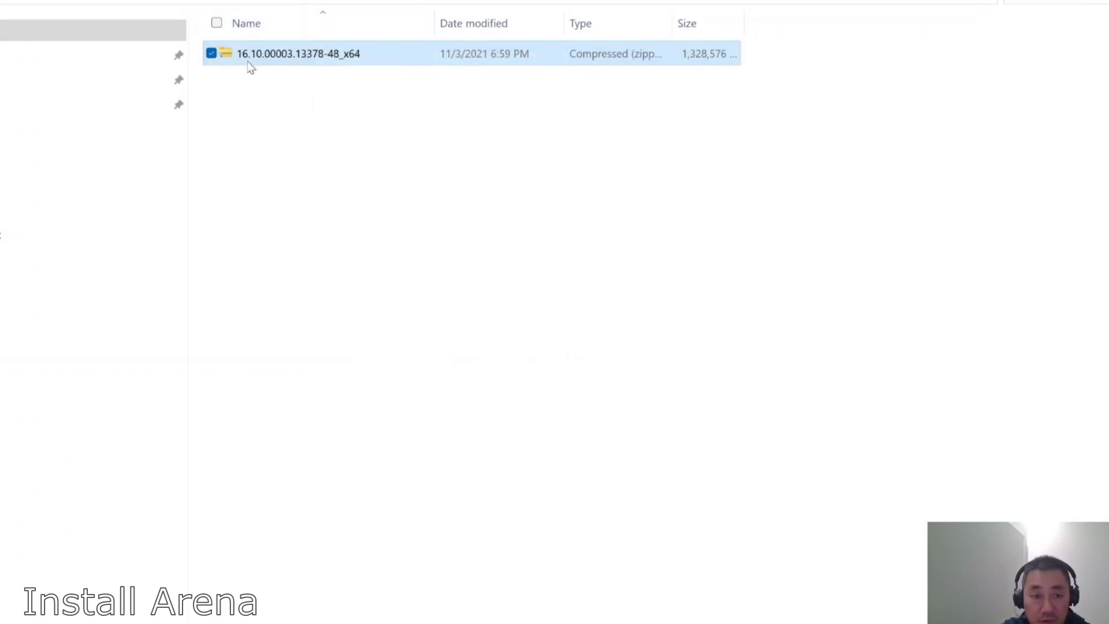
{"action": "double_click", "coordinate": [247, 56]}
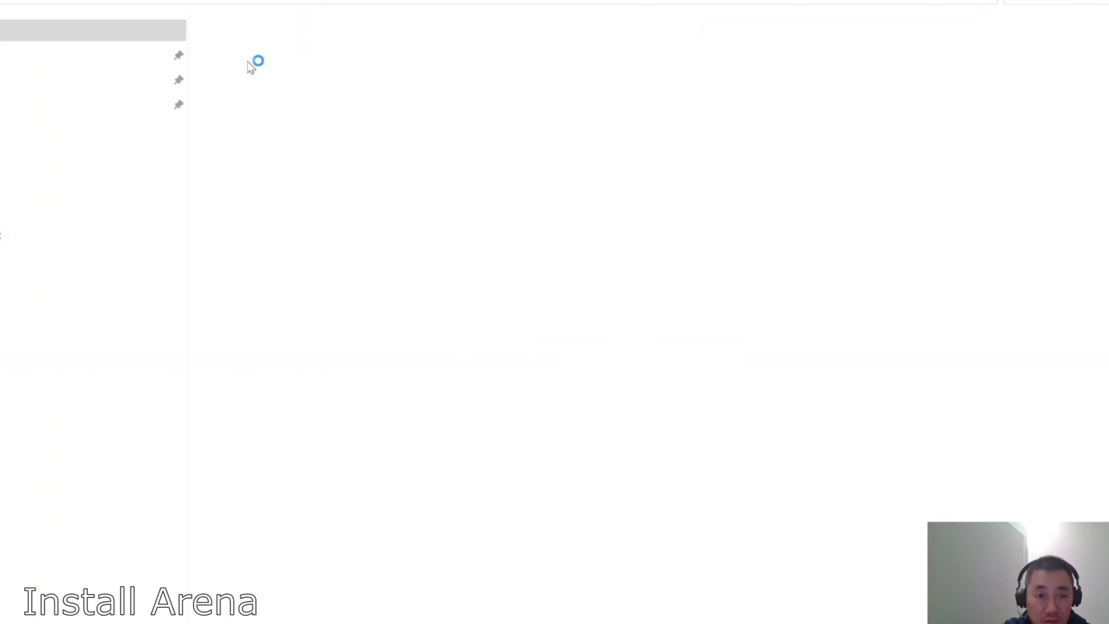
{"action": "double_click", "coordinate": [260, 58]}
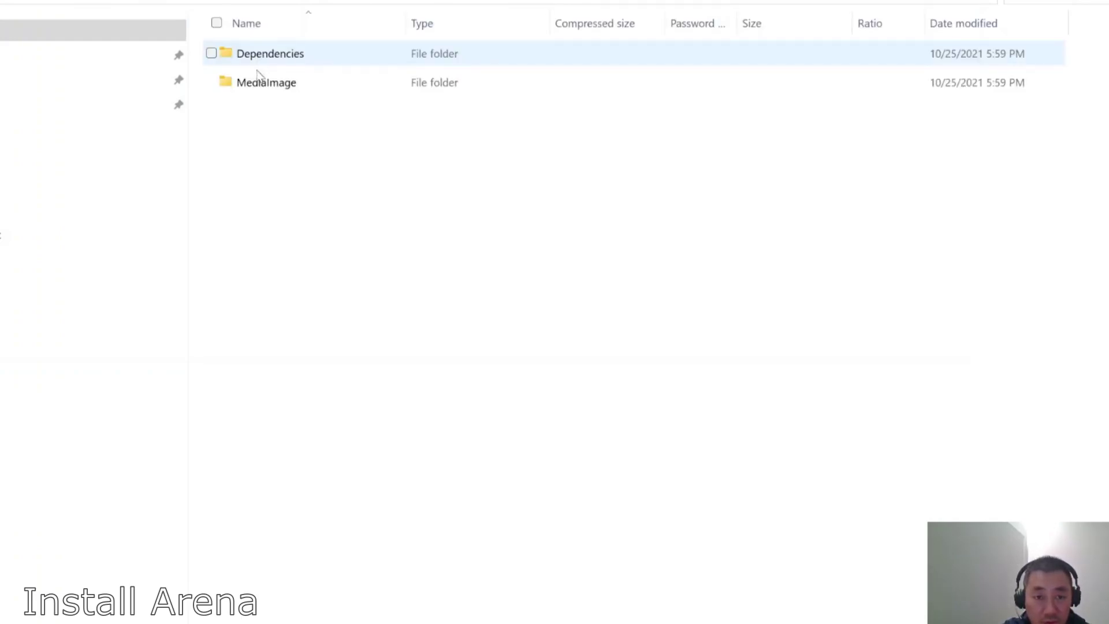
{"action": "double_click", "coordinate": [260, 91]}
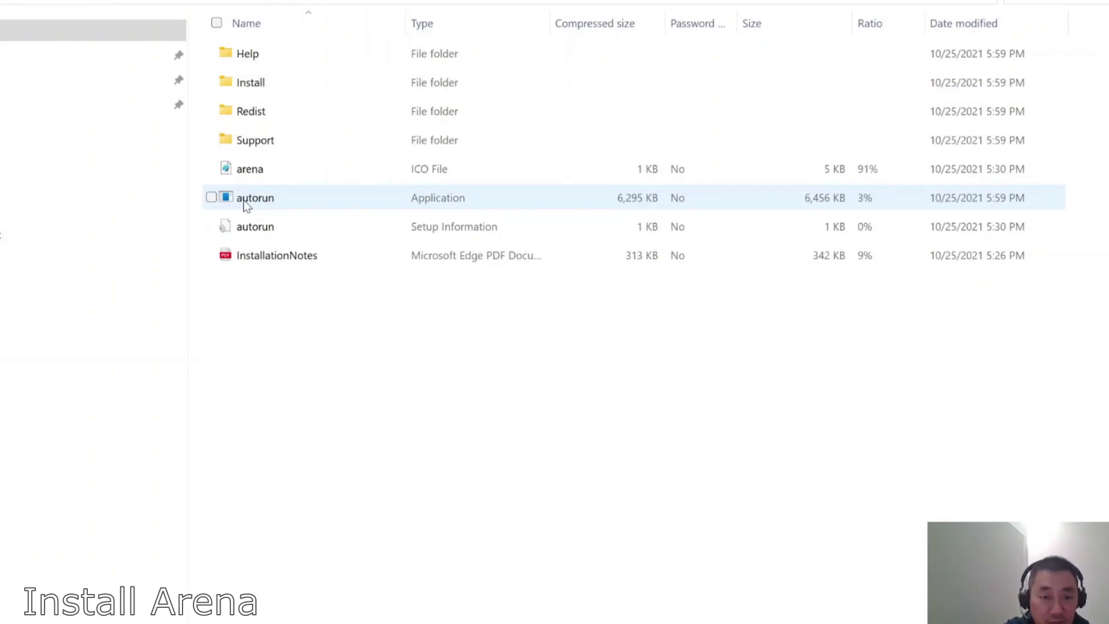
{"action": "double_click", "coordinate": [246, 206]}
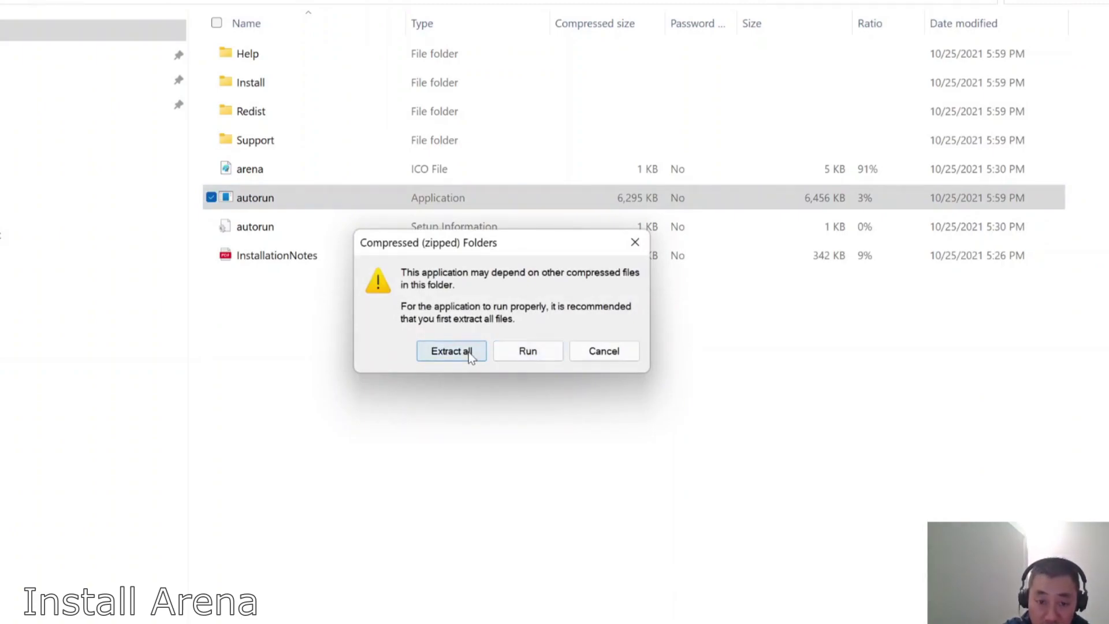
Extract the zip into the Desktop Arena01 folder, then run autorun from the extracted MediaImage folder.
{"action": "left_click", "coordinate": [452, 351]}
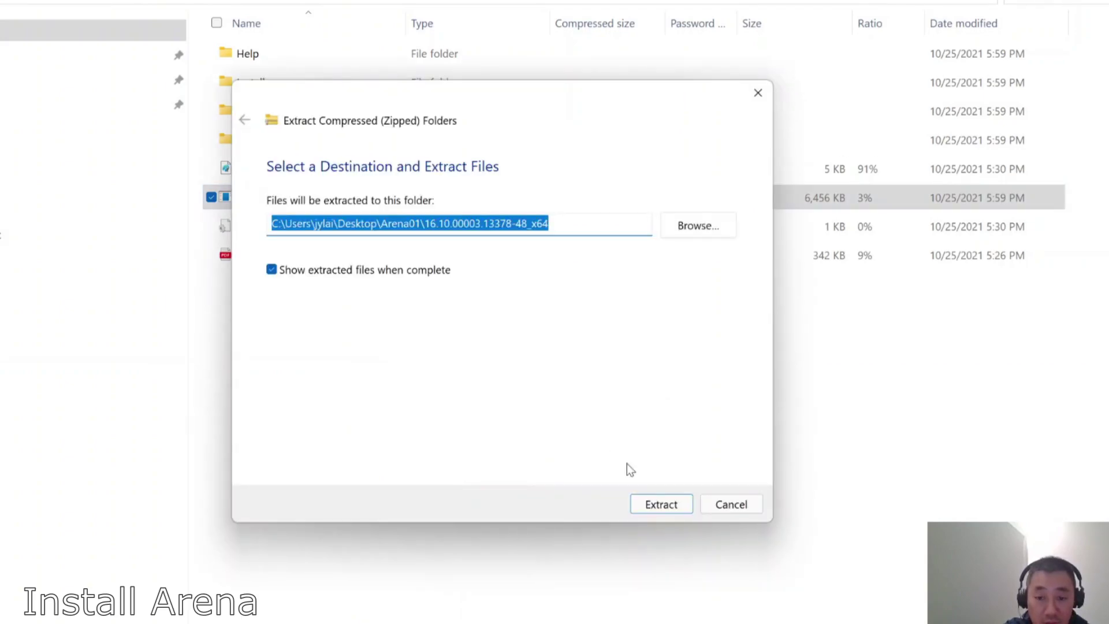
{"action": "left_click", "coordinate": [659, 504]}
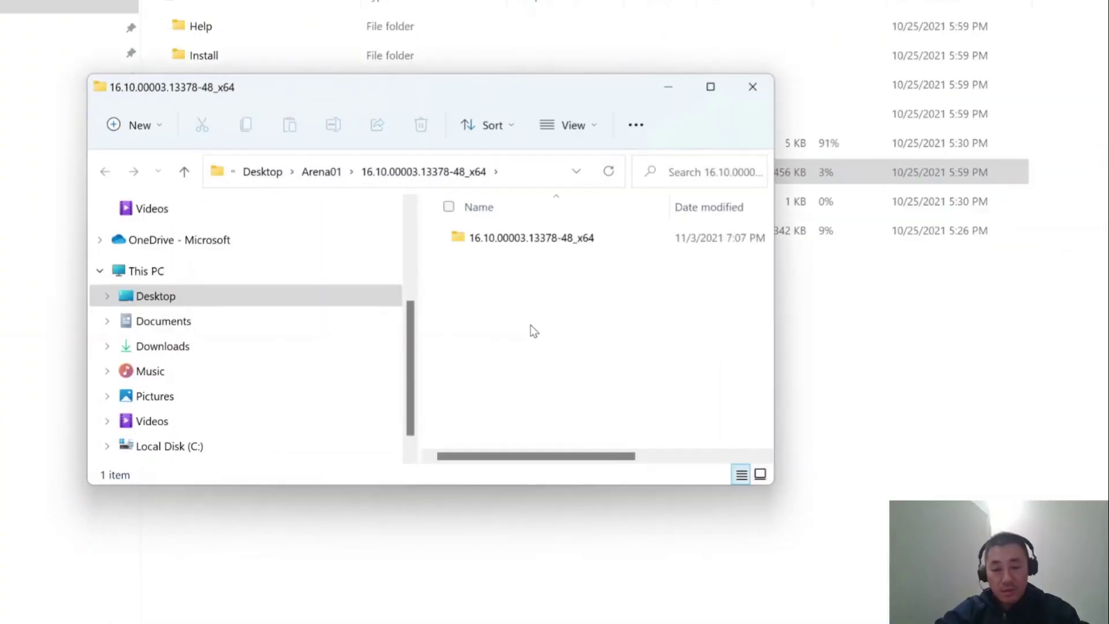
{"action": "double_click", "coordinate": [480, 239]}
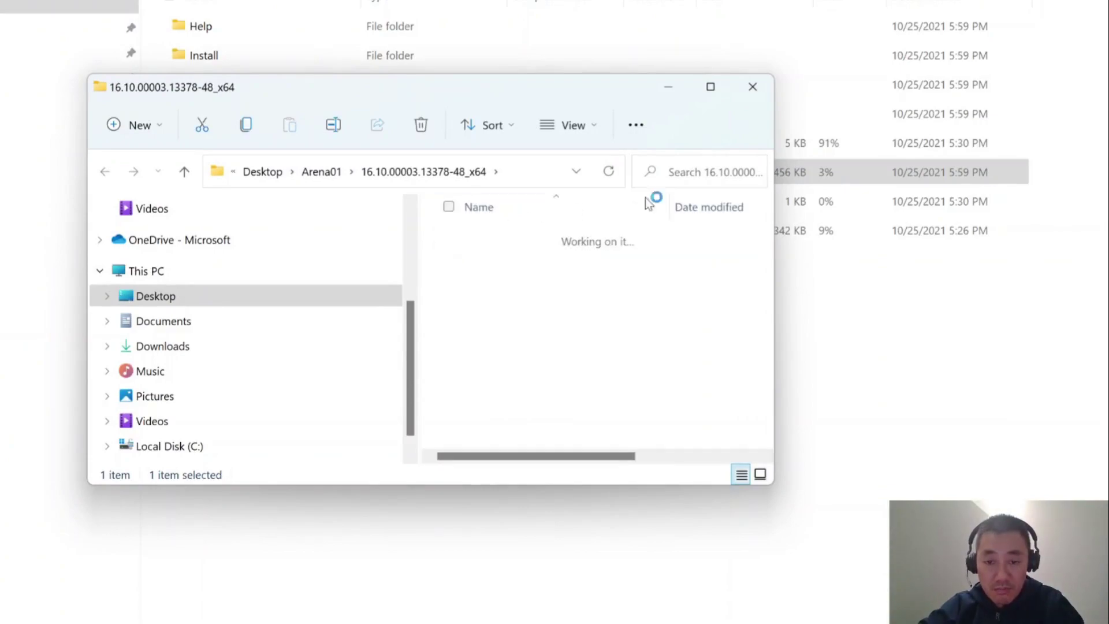
{"action": "left_click", "coordinate": [710, 86]}
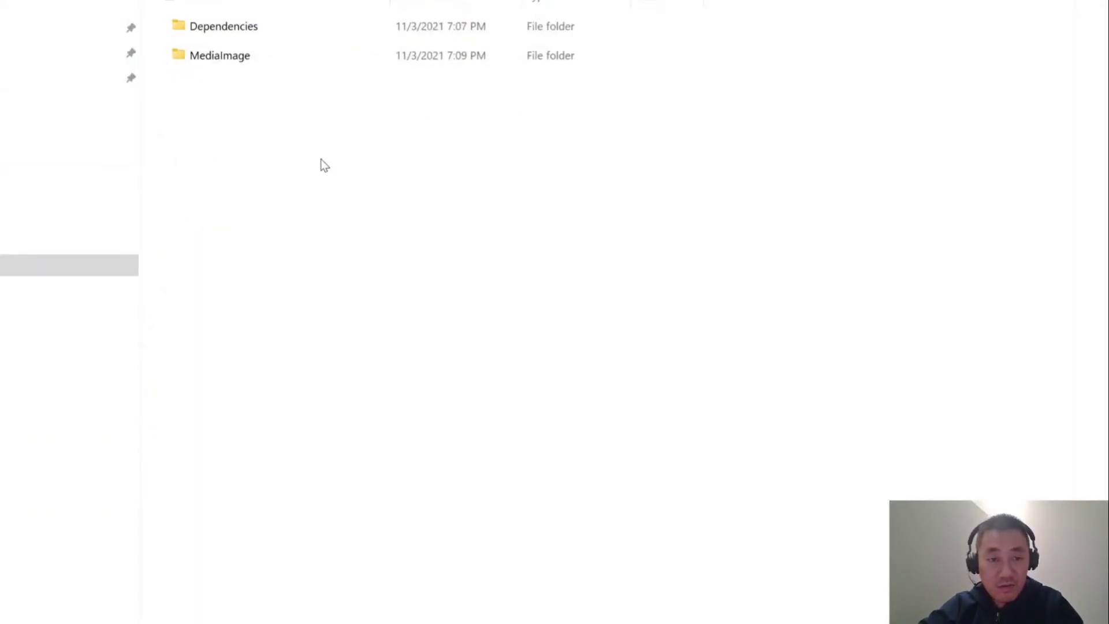
{"action": "double_click", "coordinate": [213, 58]}
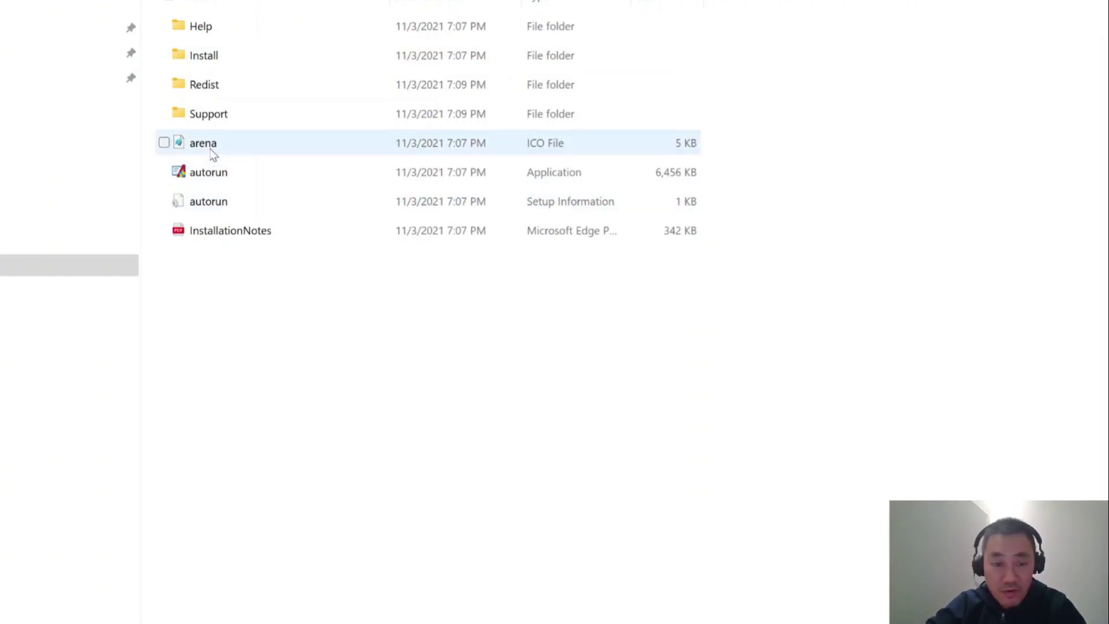
{"action": "left_click", "coordinate": [197, 173]}
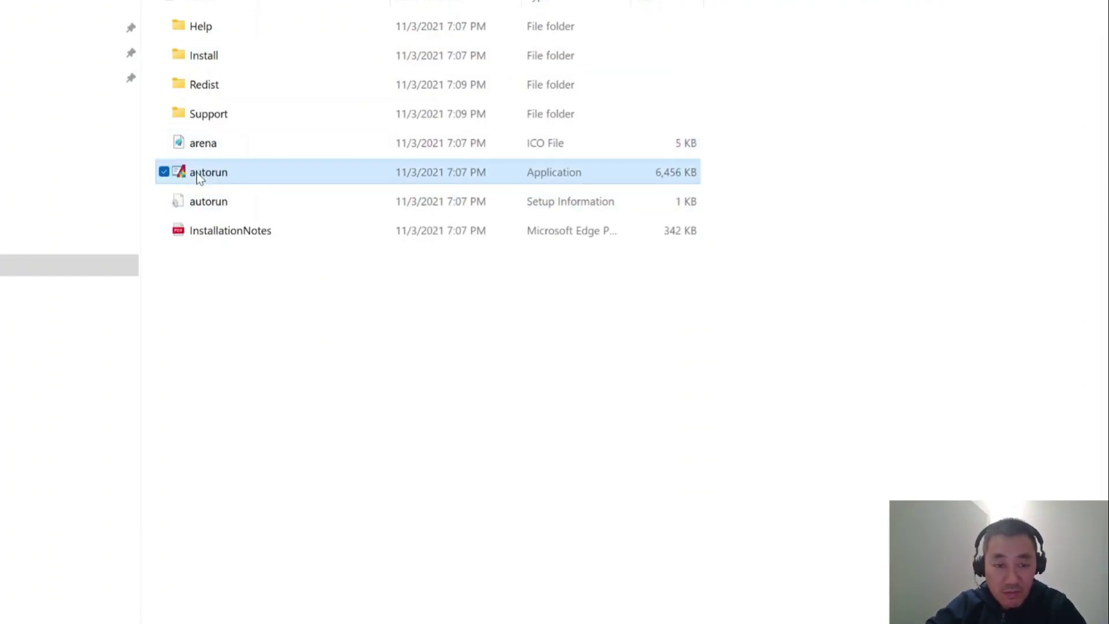
{"action": "double_click", "coordinate": [197, 172]}
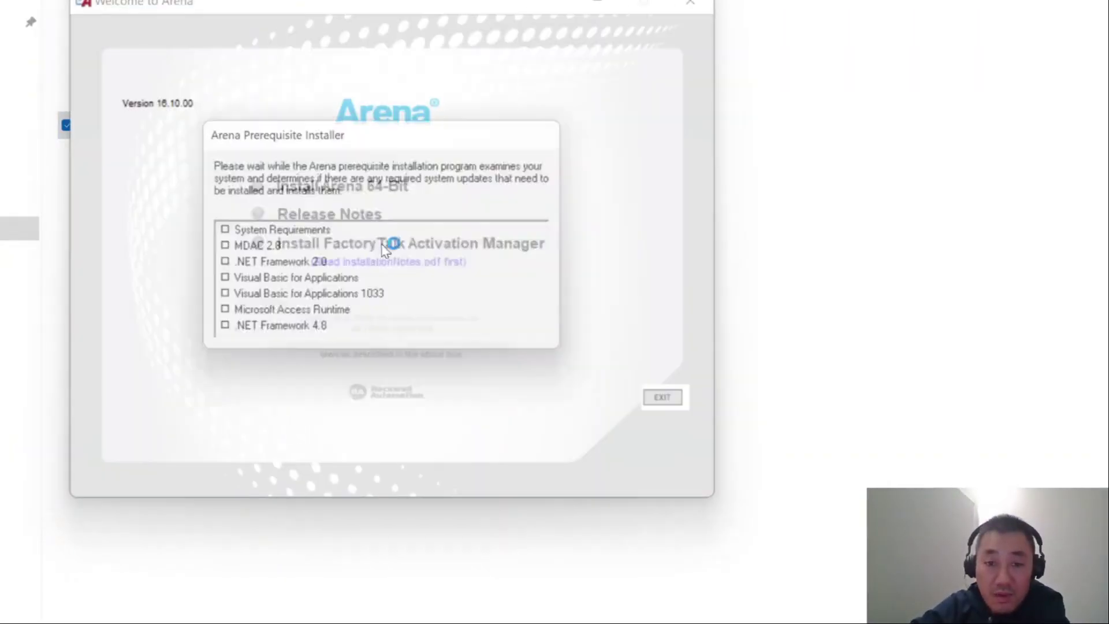
Accept the Access Runtime 2013 license and let the Arena prerequisites finish installing.
{"action": "left_click", "coordinate": [470, 371]}
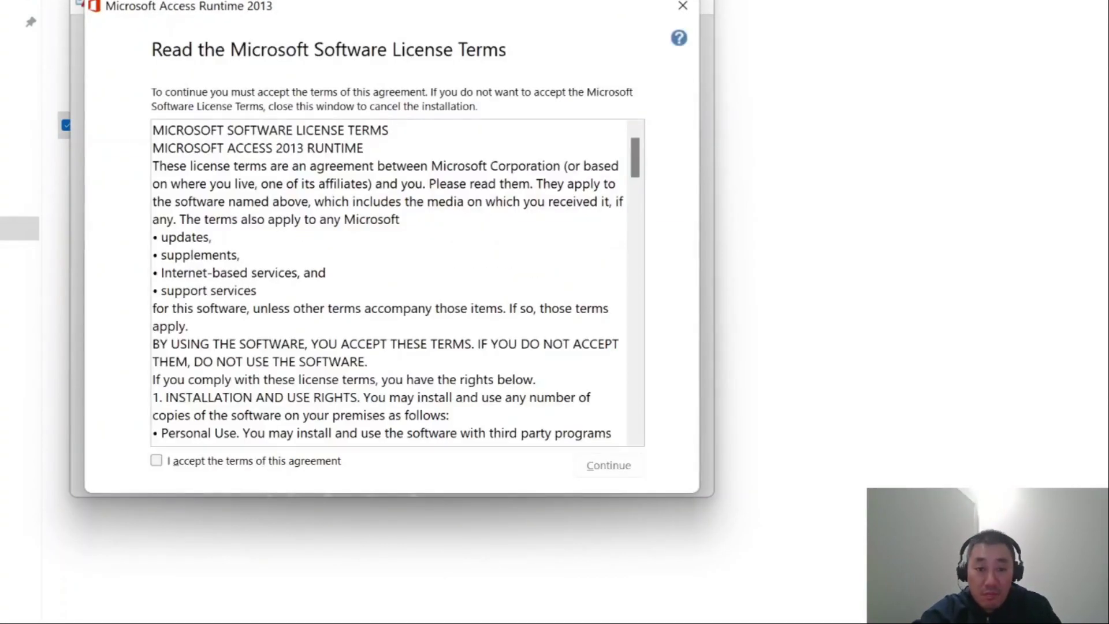
{"action": "left_click", "coordinate": [156, 461]}
{"action": "left_click", "coordinate": [625, 460]}
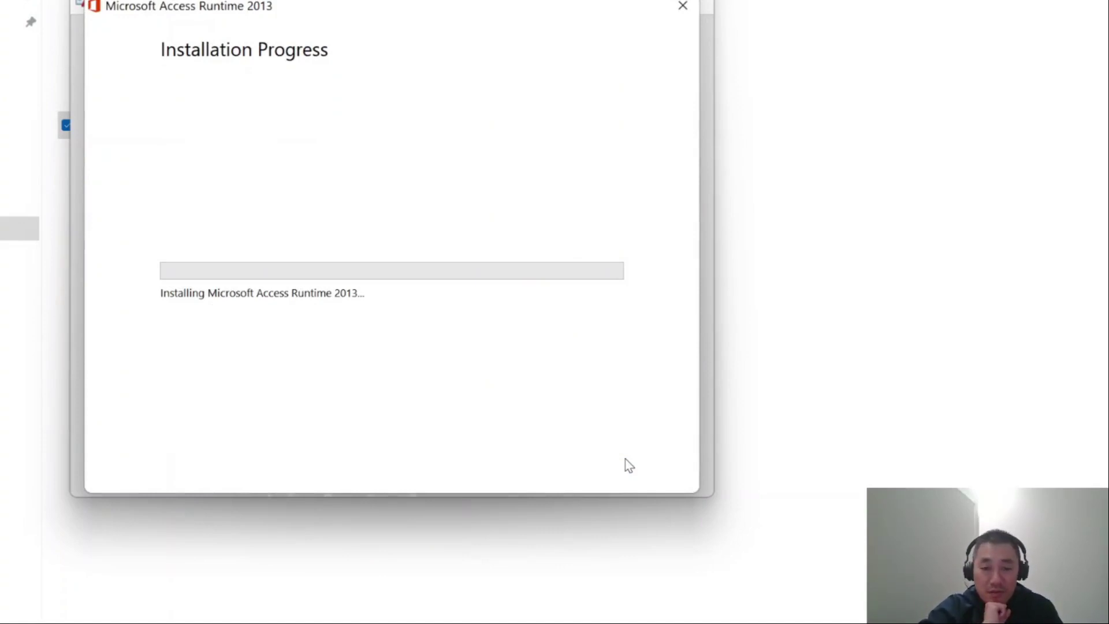
{"action": "left_click_drag", "start_coordinate": [351, 6], "coordinate": [325, 1]}
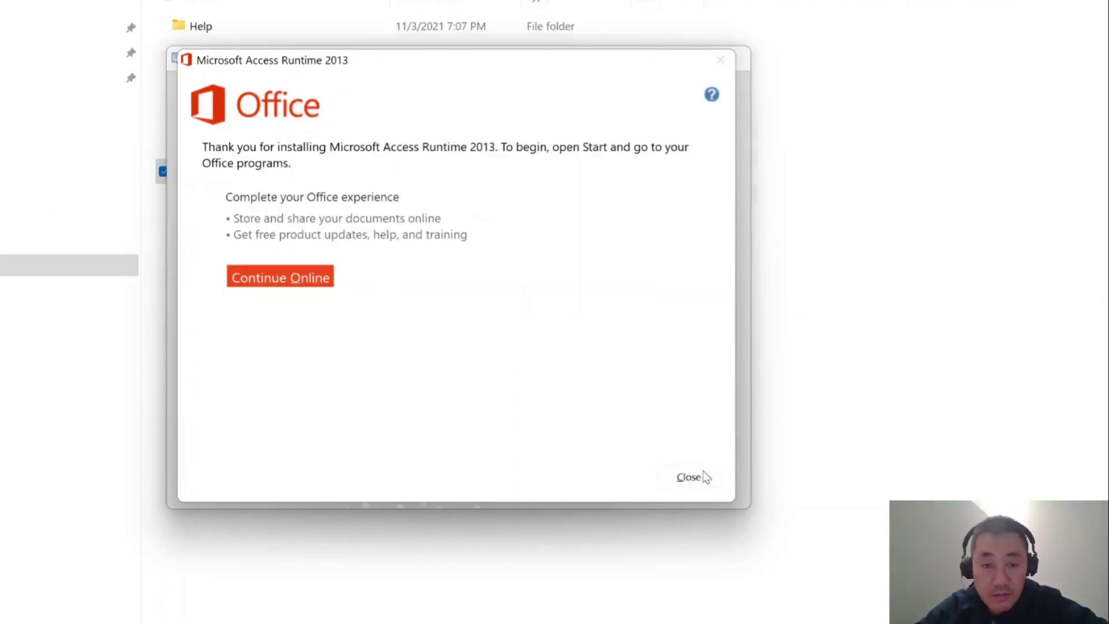
{"action": "left_click", "coordinate": [688, 477]}
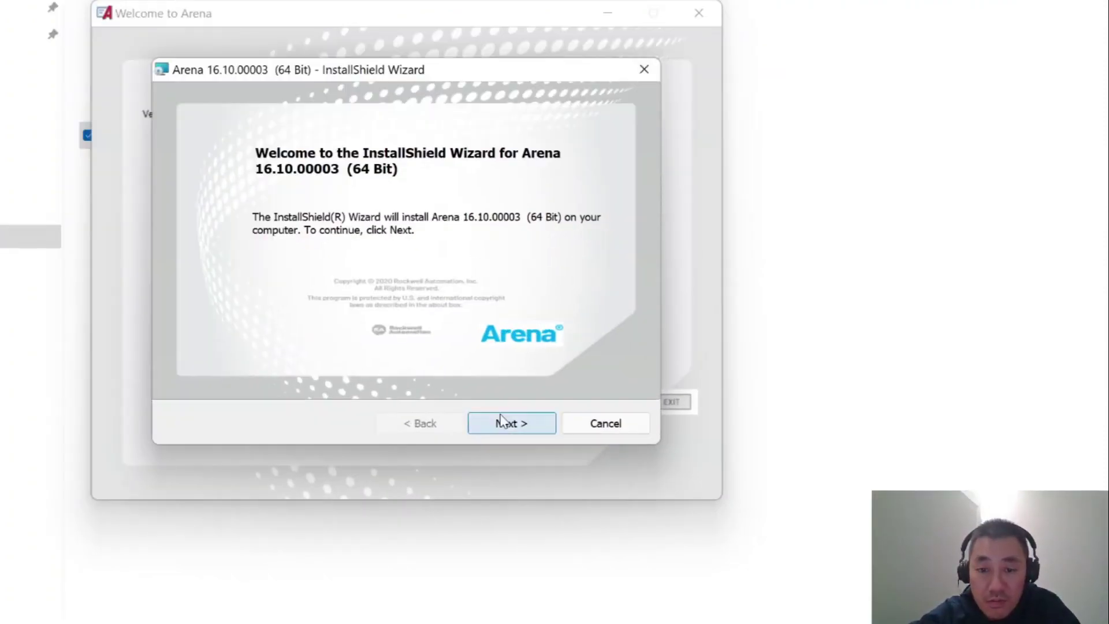
Accept the licence, skip customer details, keep Standard setup, and install Arena 16.10 through Finish.
{"action": "left_click", "coordinate": [553, 438]}
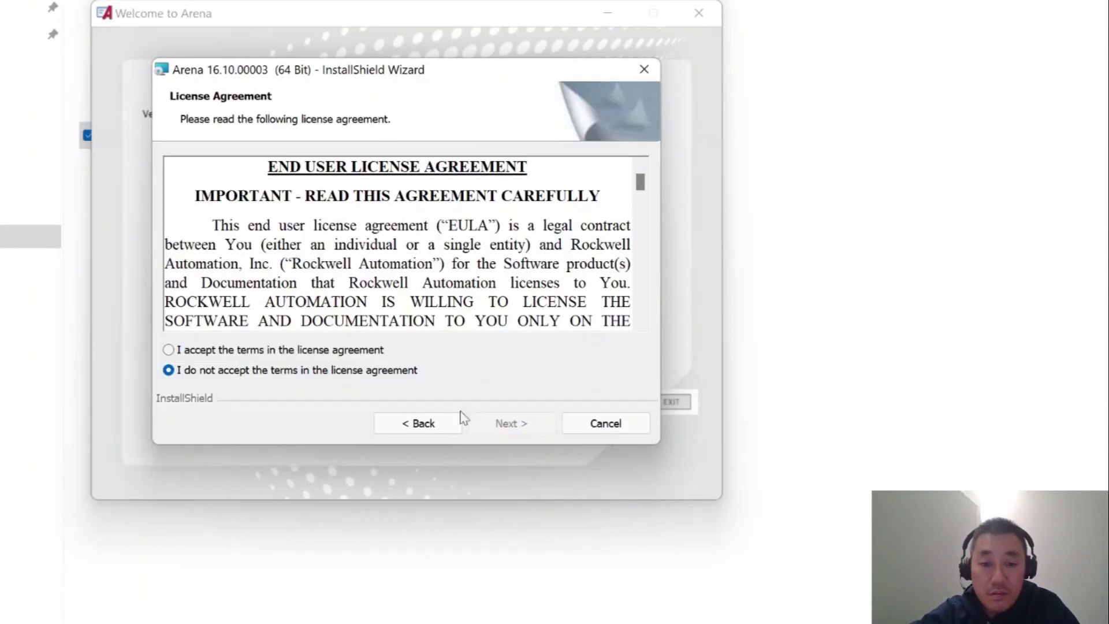
{"action": "key", "text": "alt+a"}
{"action": "left_click", "coordinate": [511, 423]}
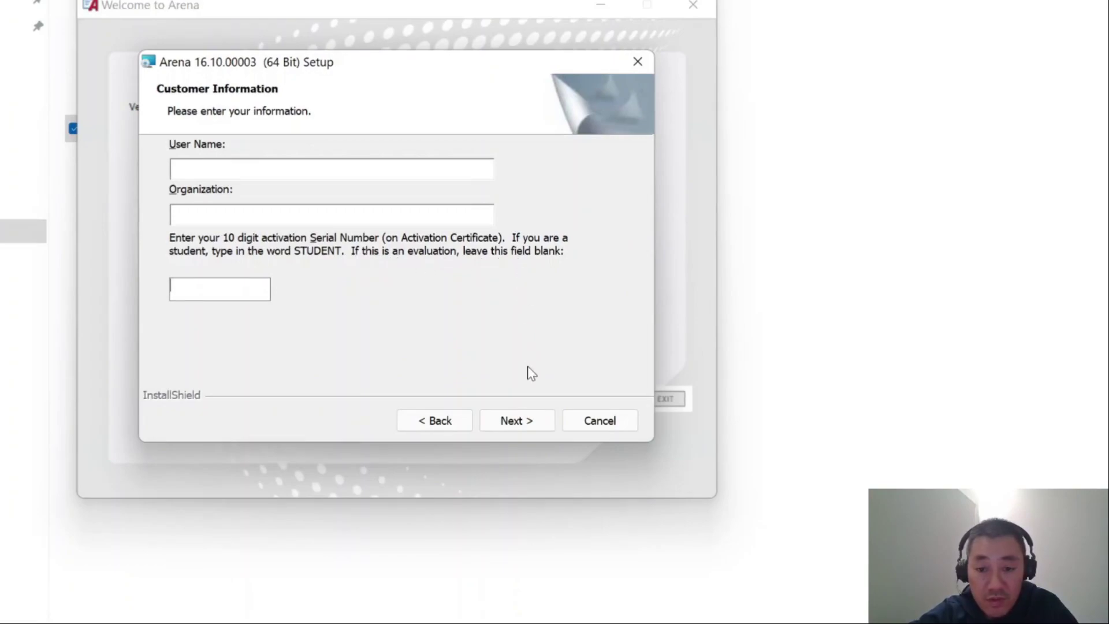
{"action": "left_click", "coordinate": [531, 421]}
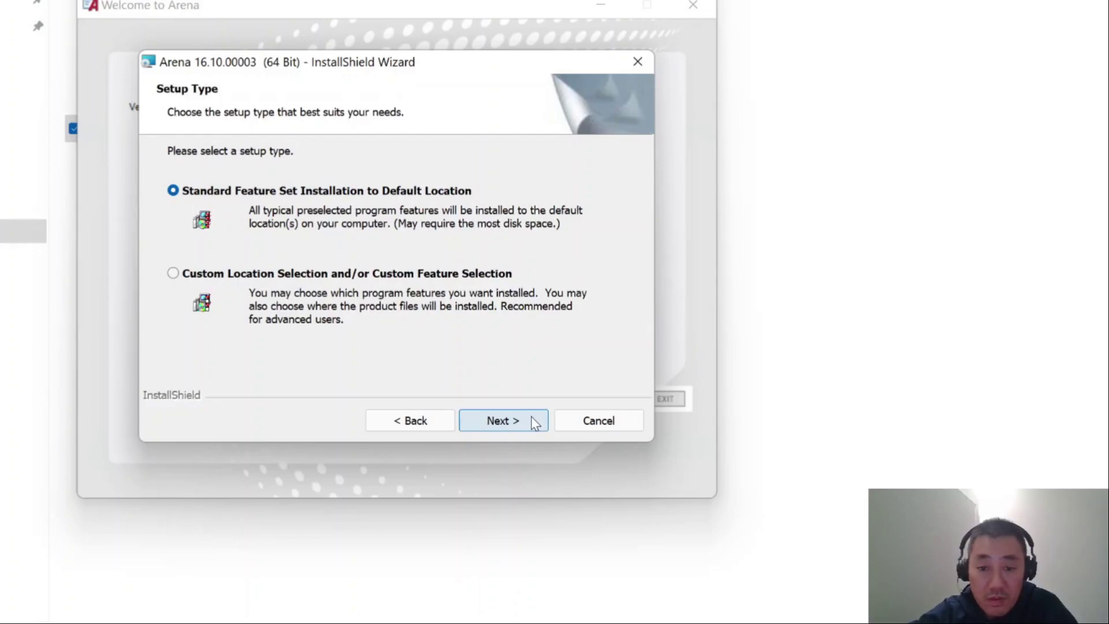
{"action": "left_click", "coordinate": [532, 421]}
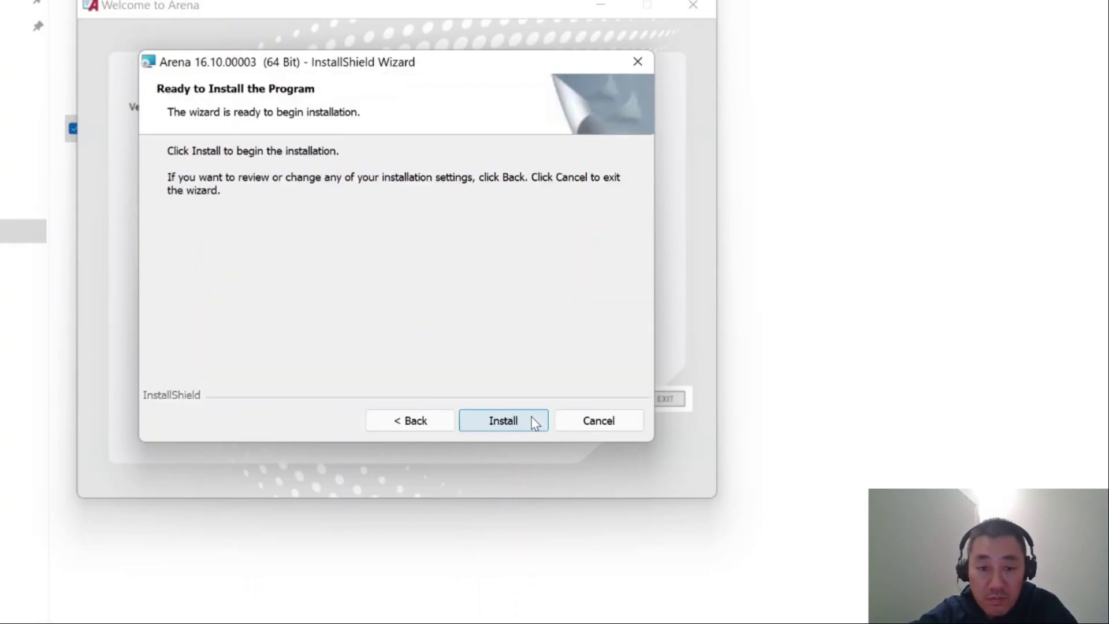
{"action": "left_click", "coordinate": [532, 417]}
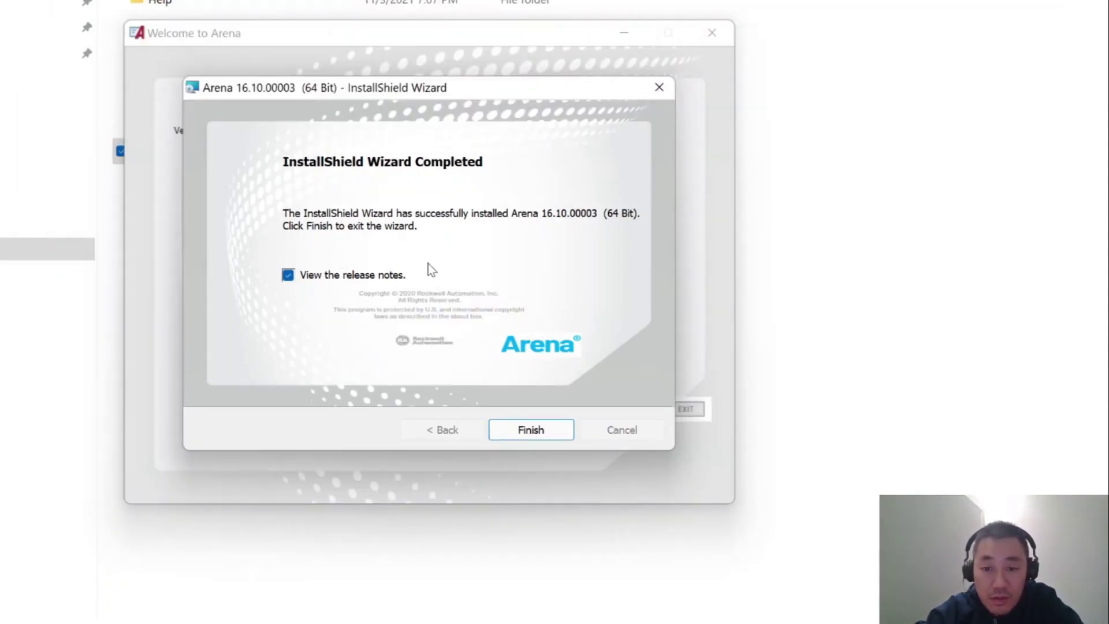
{"action": "left_click", "coordinate": [540, 433]}
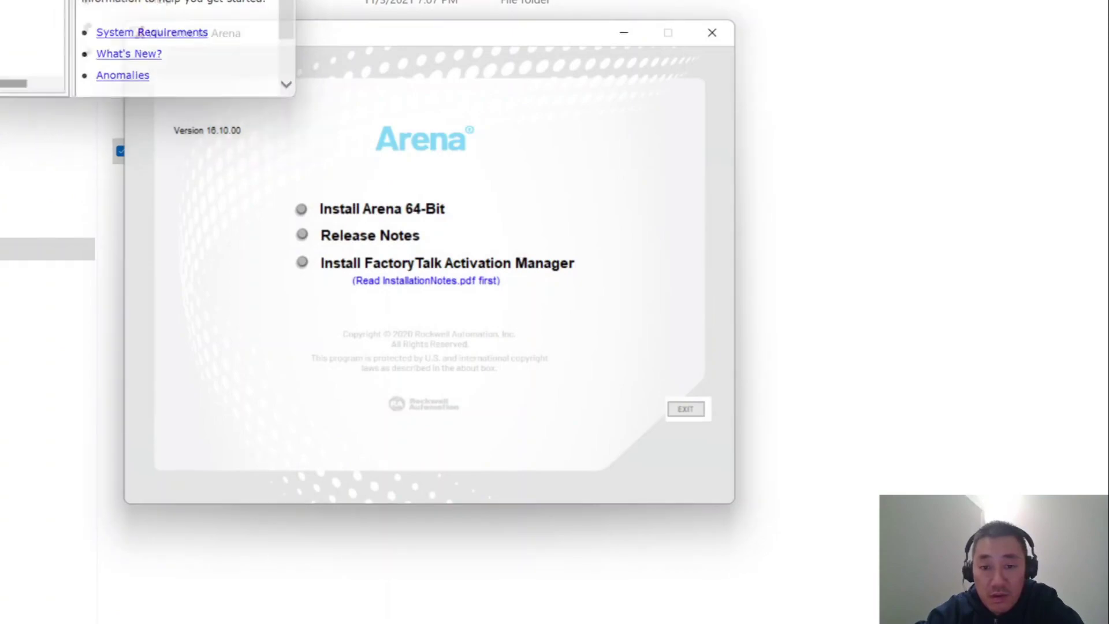
Close the Welcome to Arena window.
{"action": "left_click", "coordinate": [713, 33]}
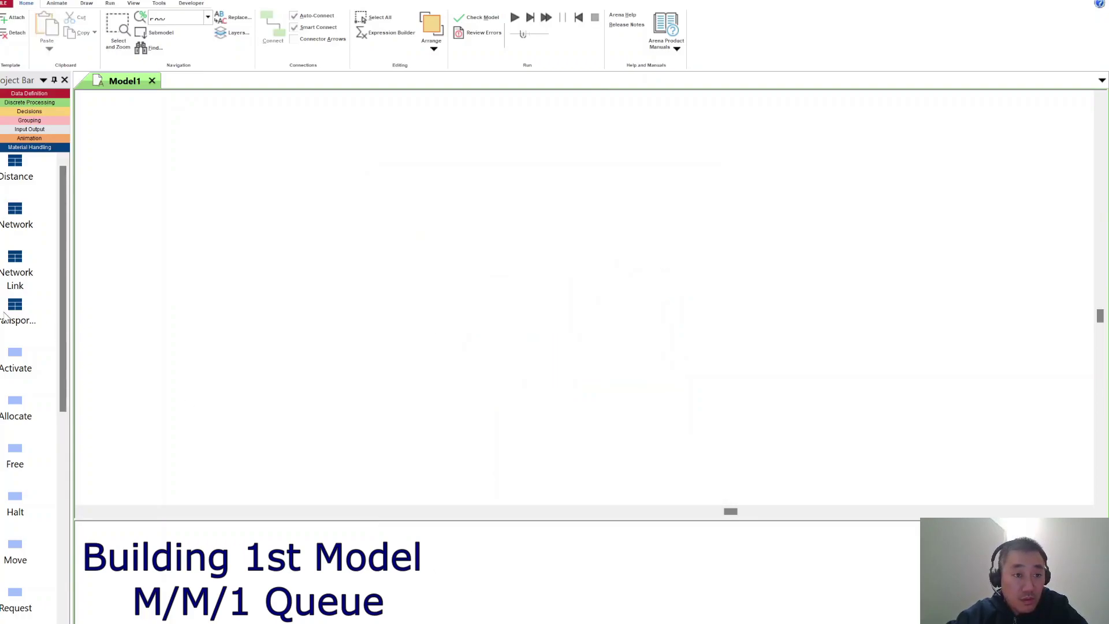
Expand Discrete Processing in the Project Bar and drop a Create module onto the Model1 canvas.
{"action": "left_click", "coordinate": [32, 104]}
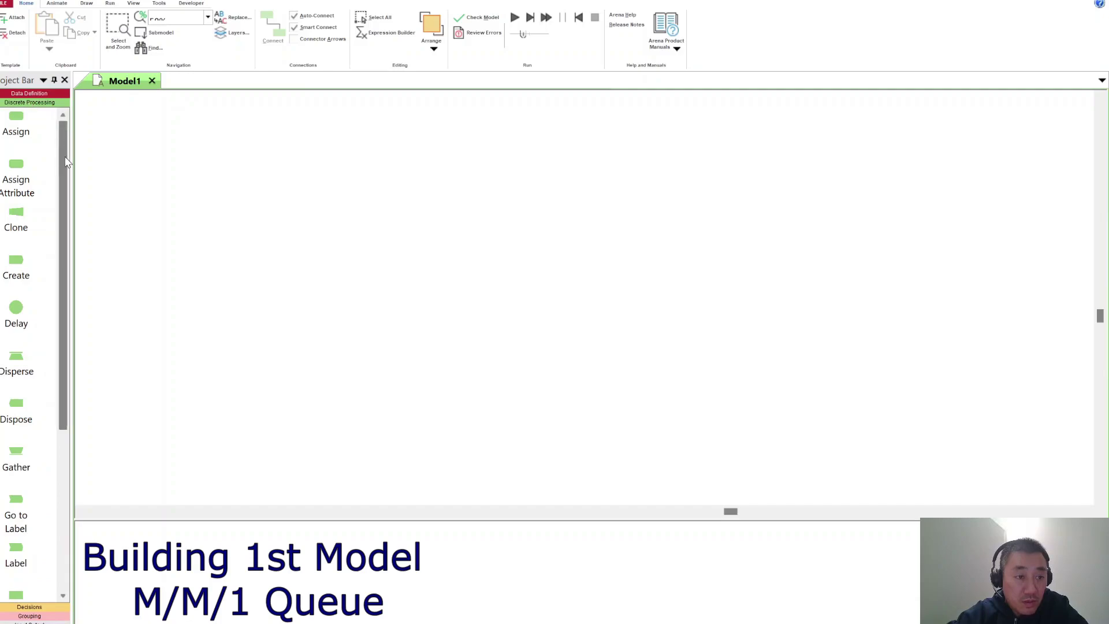
{"action": "scroll", "coordinate": [66, 163], "scroll_direction": "down", "scroll_amount": 1}
{"action": "scroll", "coordinate": [67, 158], "scroll_direction": "up", "scroll_amount": 1}
{"action": "left_click_drag", "start_coordinate": [66, 137], "coordinate": [66, 352]}
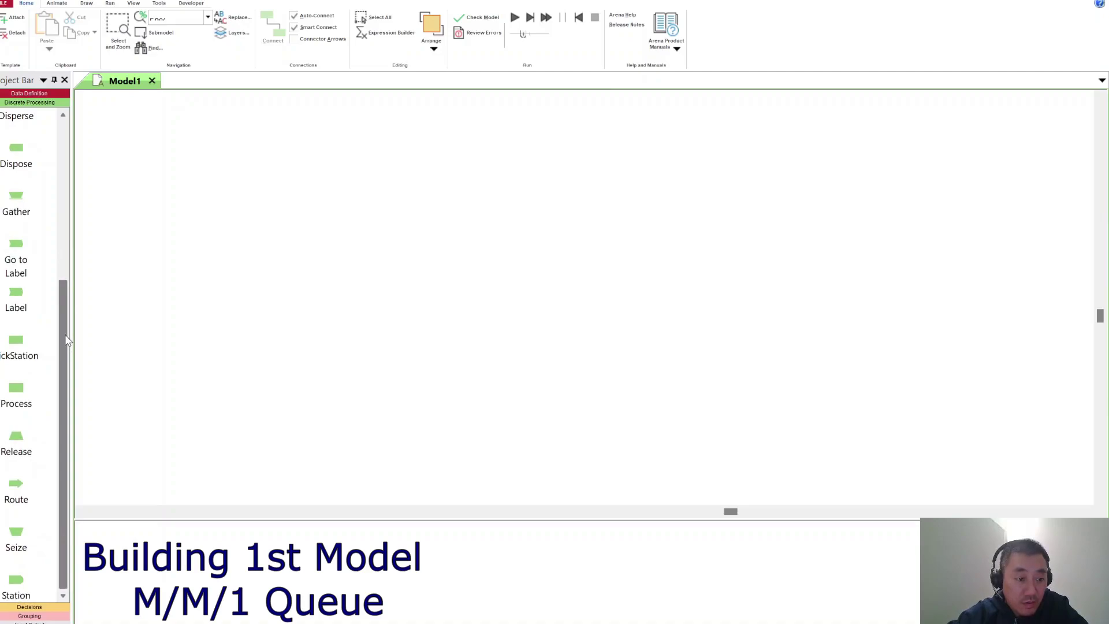
{"action": "left_click_drag", "start_coordinate": [67, 320], "coordinate": [121, 138]}
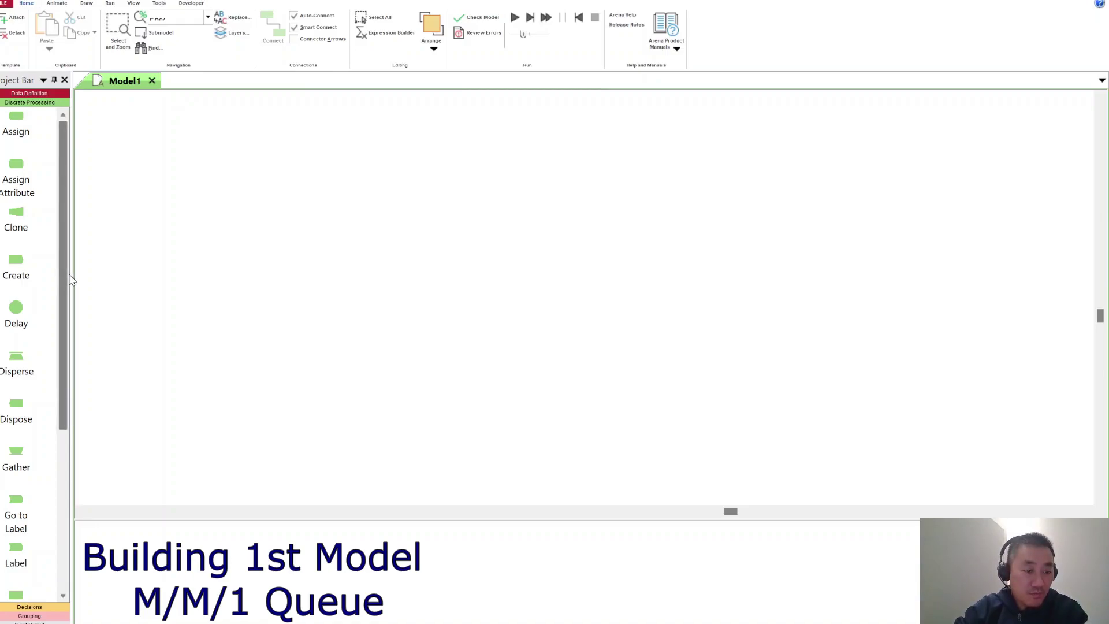
{"action": "left_click_drag", "start_coordinate": [17, 261], "coordinate": [269, 215]}
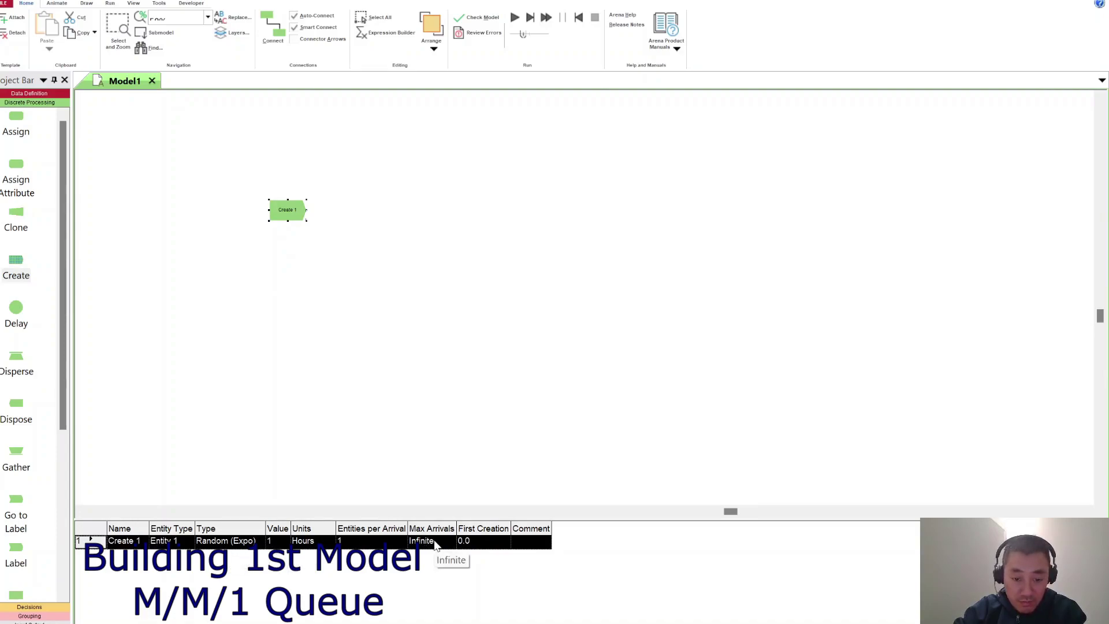
{"action": "double_click", "coordinate": [304, 212]}
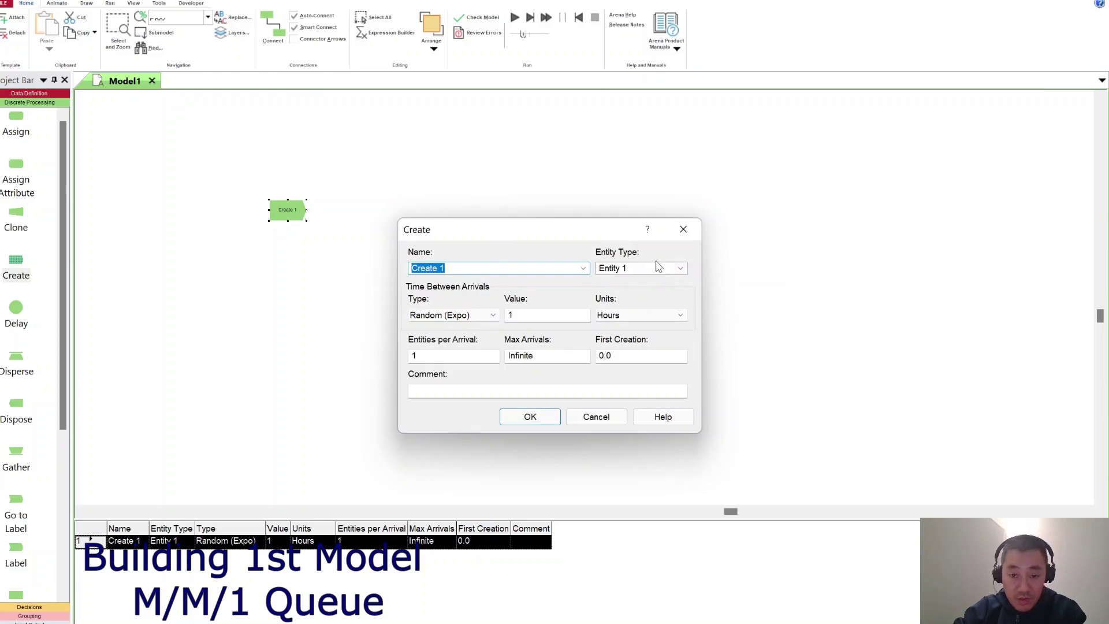
{"action": "left_click", "coordinate": [494, 316]}
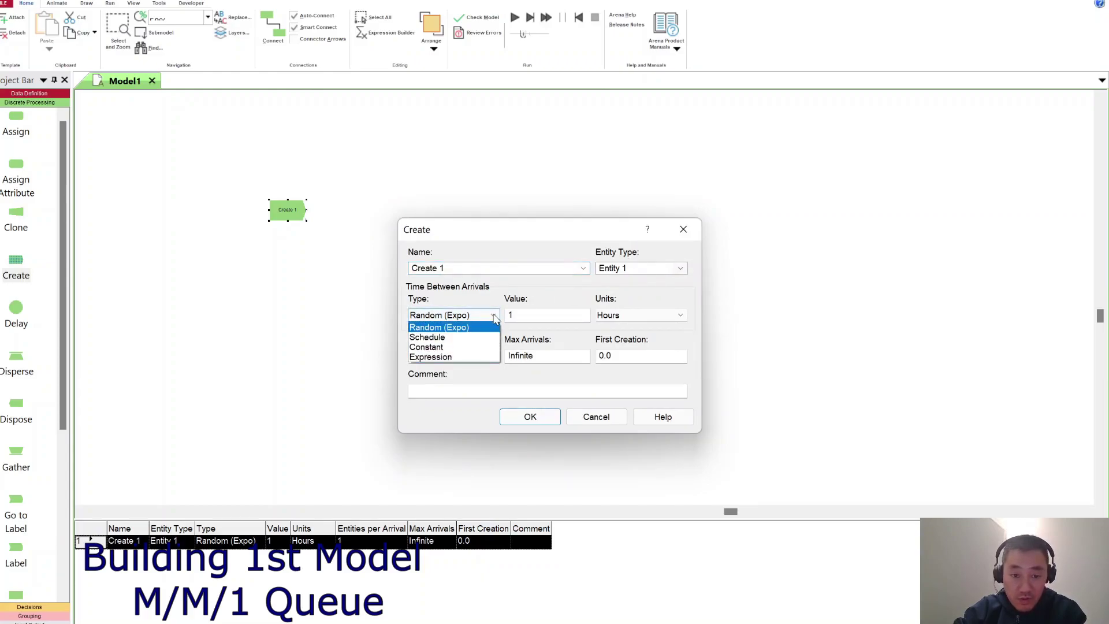
{"action": "left_click", "coordinate": [565, 298]}
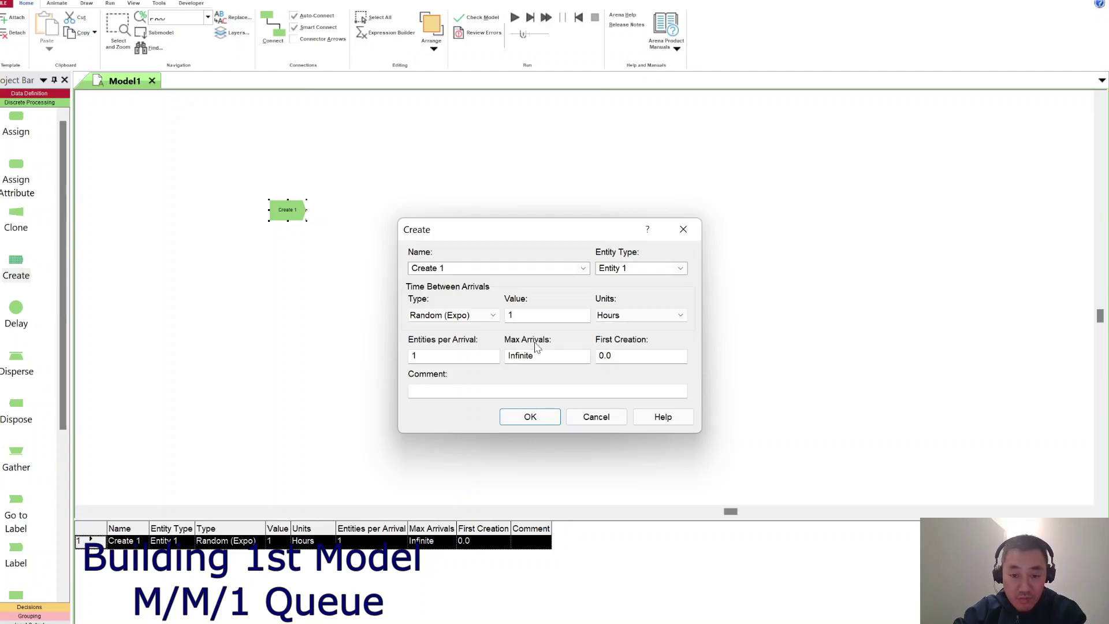
{"action": "left_click", "coordinate": [539, 420]}
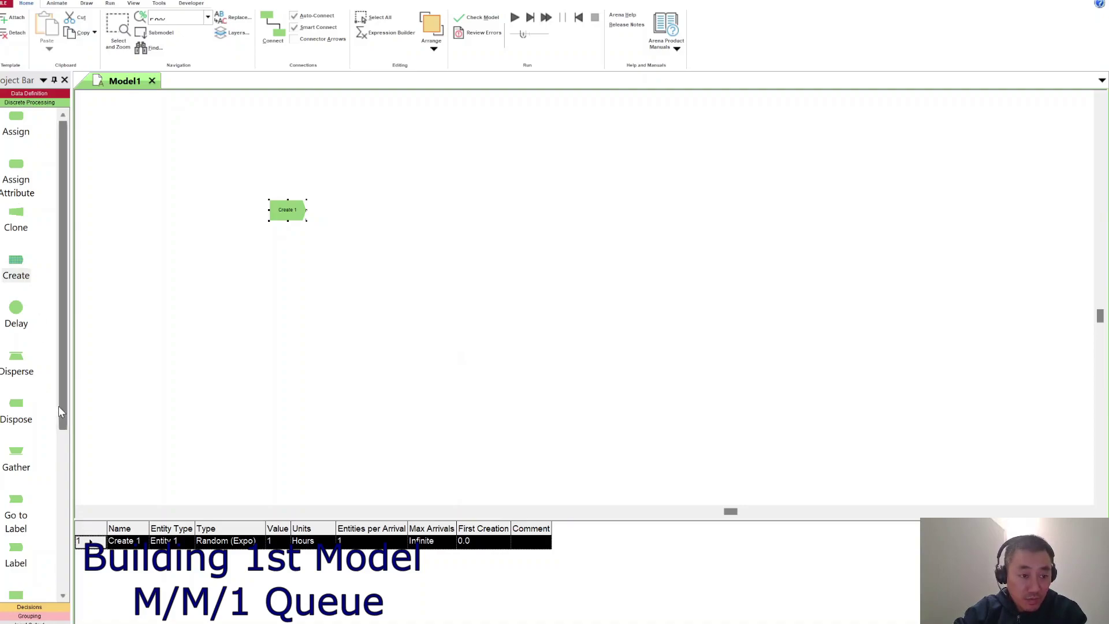
Place Process 1 beside Create 1 so it auto-connects, then zoom in on the flowchart.
{"action": "left_click_drag", "start_coordinate": [61, 408], "coordinate": [364, 219]}
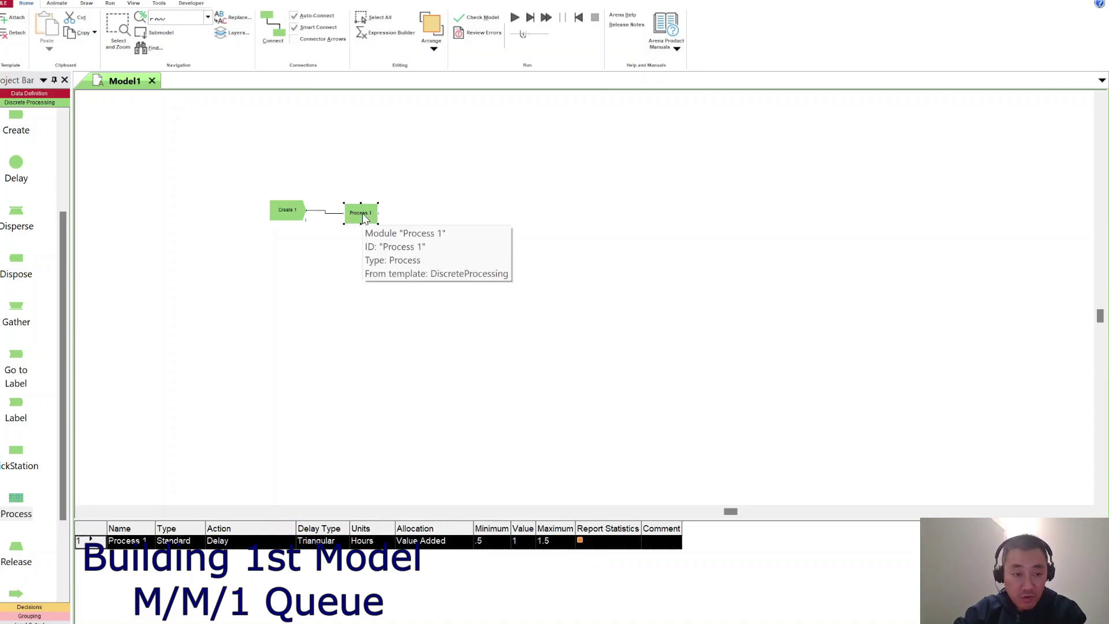
{"action": "left_click", "coordinate": [310, 245]}
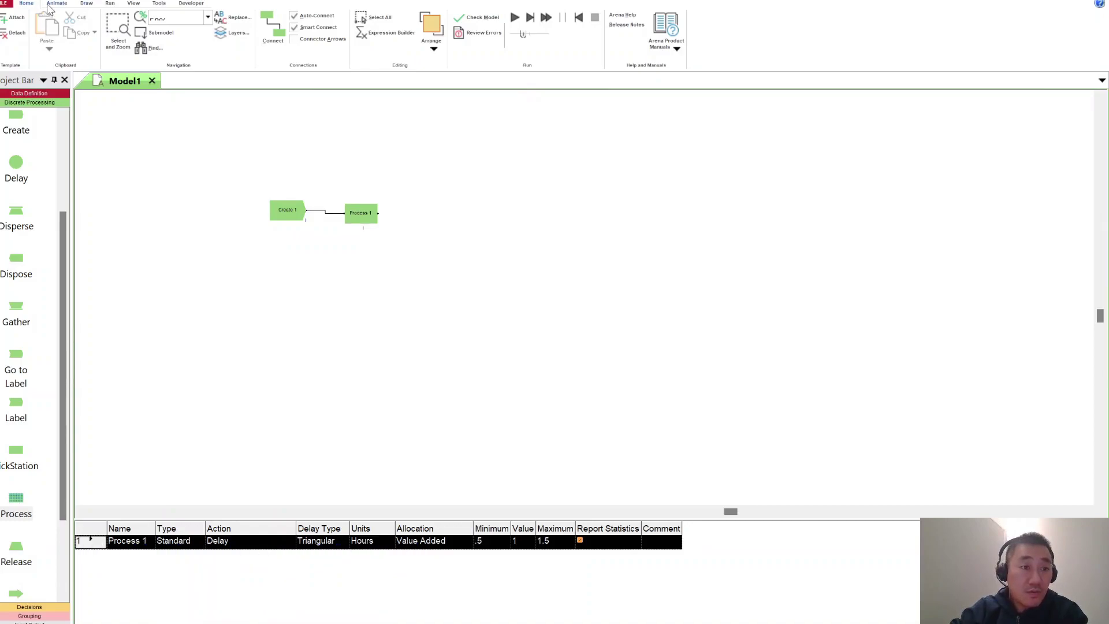
{"action": "left_click", "coordinate": [134, 3]}
{"action": "left_click", "coordinate": [38, 29]}
{"action": "left_click", "coordinate": [39, 31]}
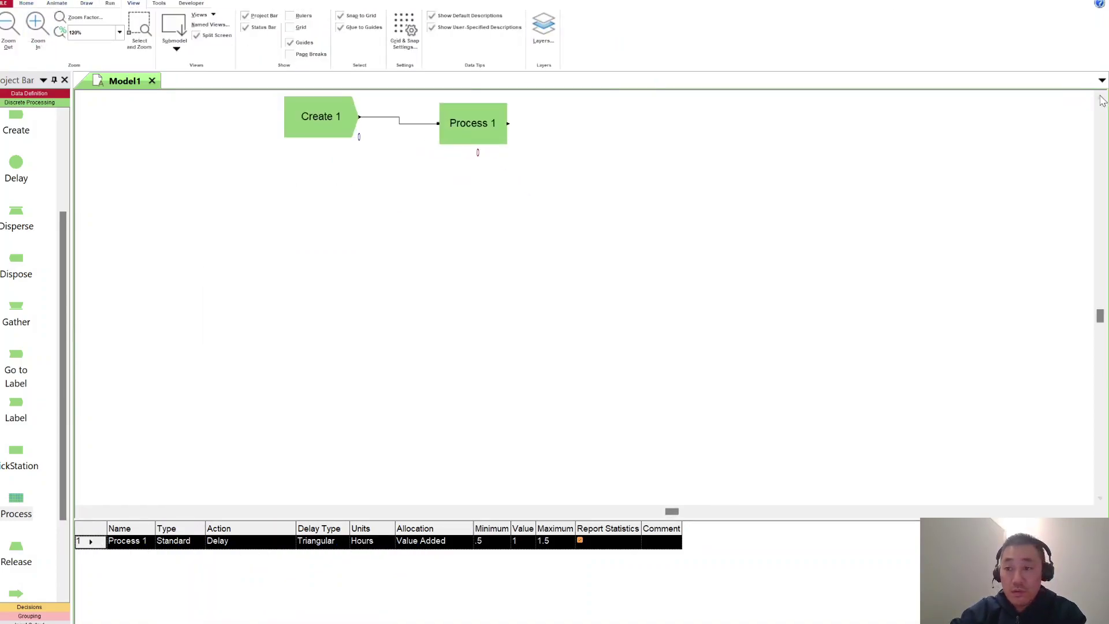
{"action": "left_click", "coordinate": [1102, 123]}
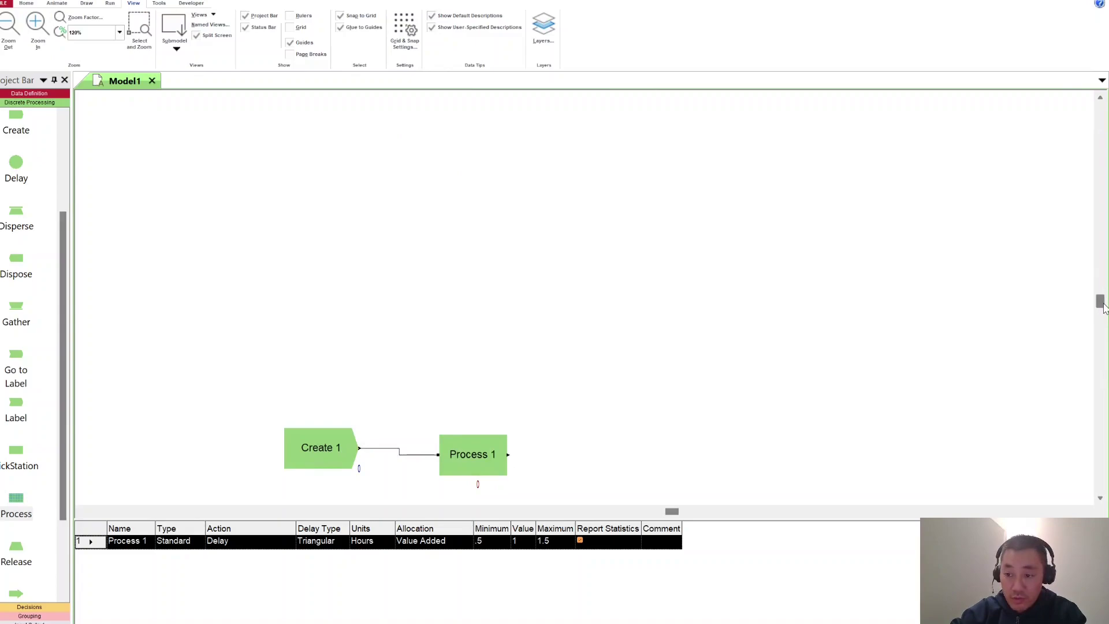
{"action": "left_click_drag", "start_coordinate": [1101, 306], "coordinate": [1100, 313]}
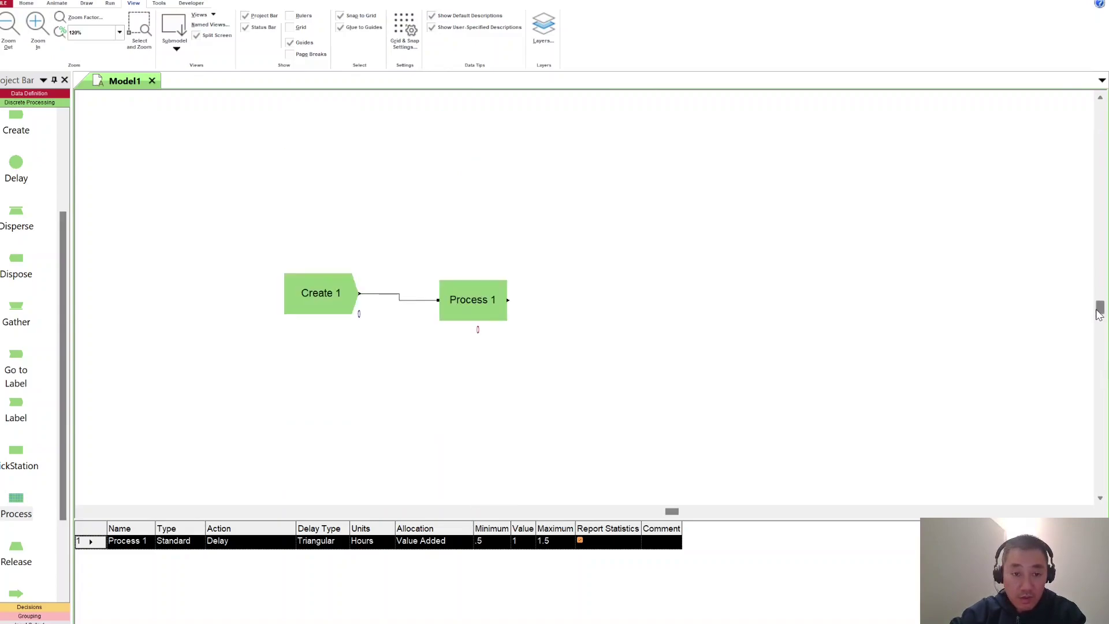
{"action": "left_click", "coordinate": [38, 23]}
{"action": "left_click", "coordinate": [38, 23]}
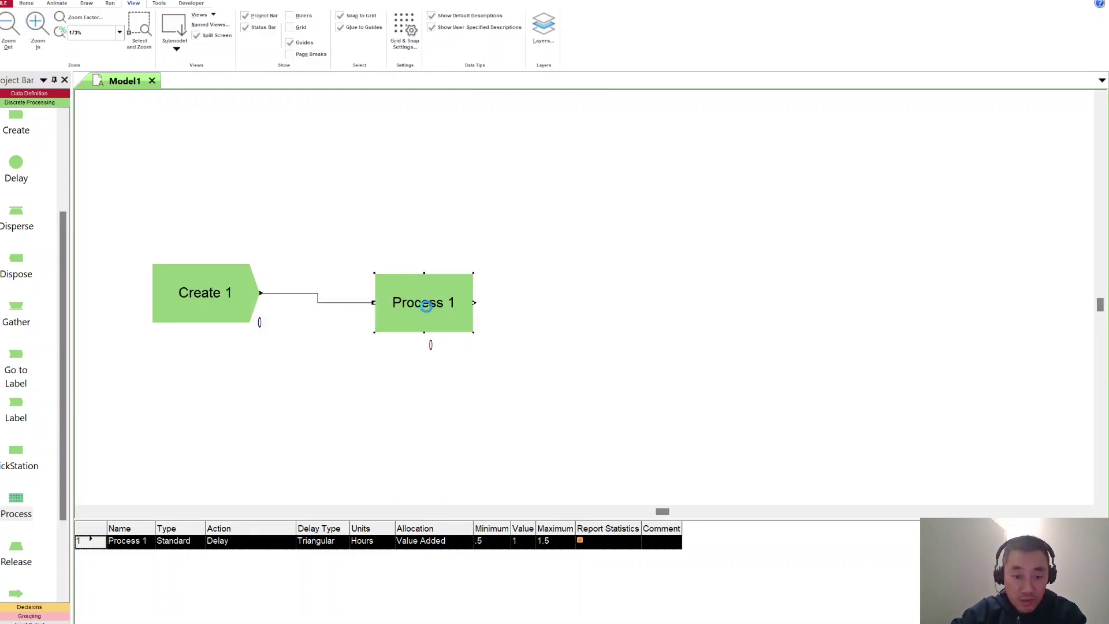
Set Process 1's action to Seize Delay Release and add Resource 1 with quantity 1.
{"action": "double_click", "coordinate": [426, 306]}
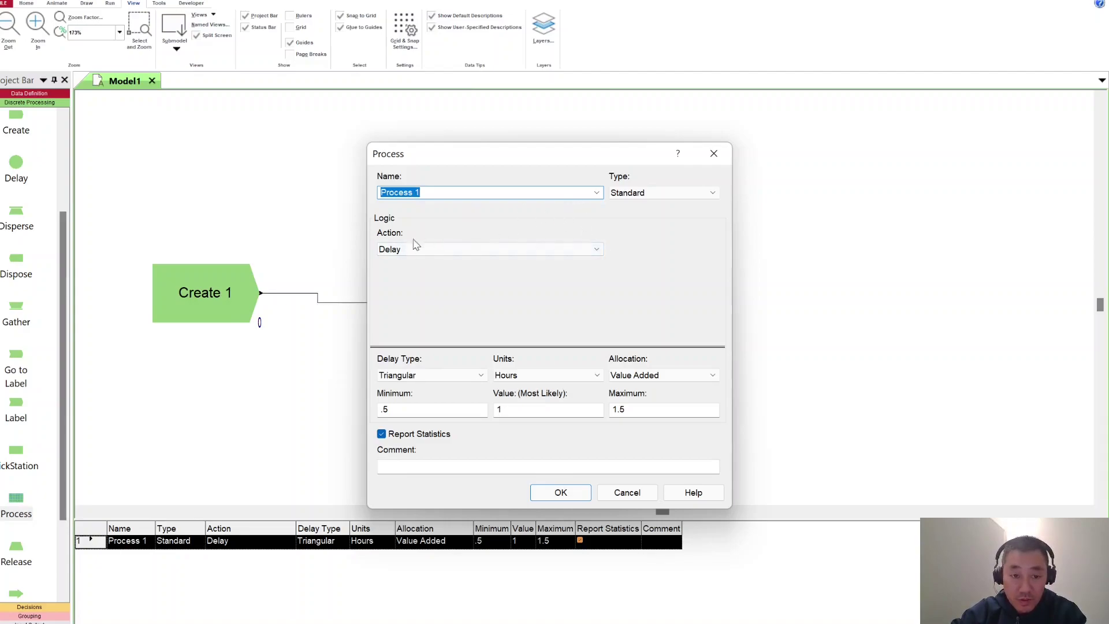
{"action": "left_click", "coordinate": [525, 250]}
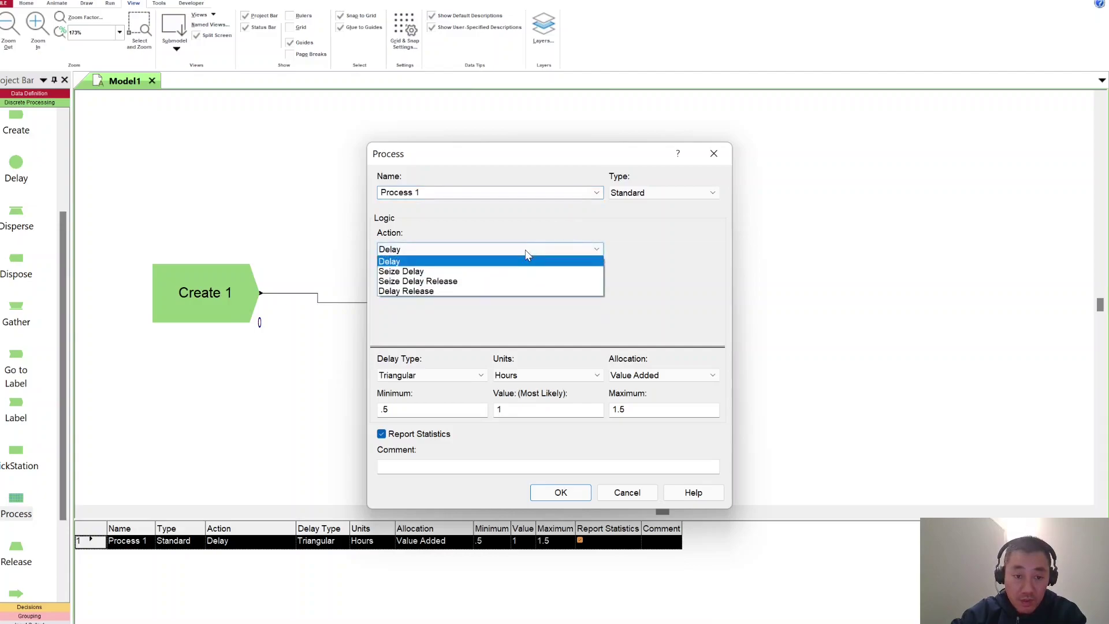
{"action": "left_click", "coordinate": [465, 281]}
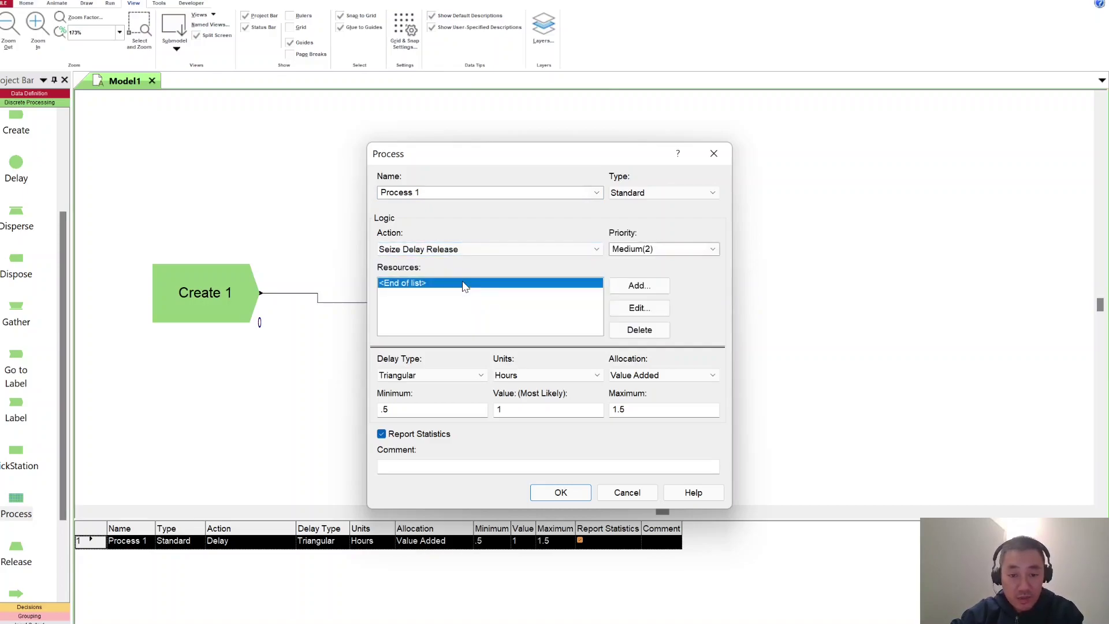
{"action": "left_click", "coordinate": [640, 286]}
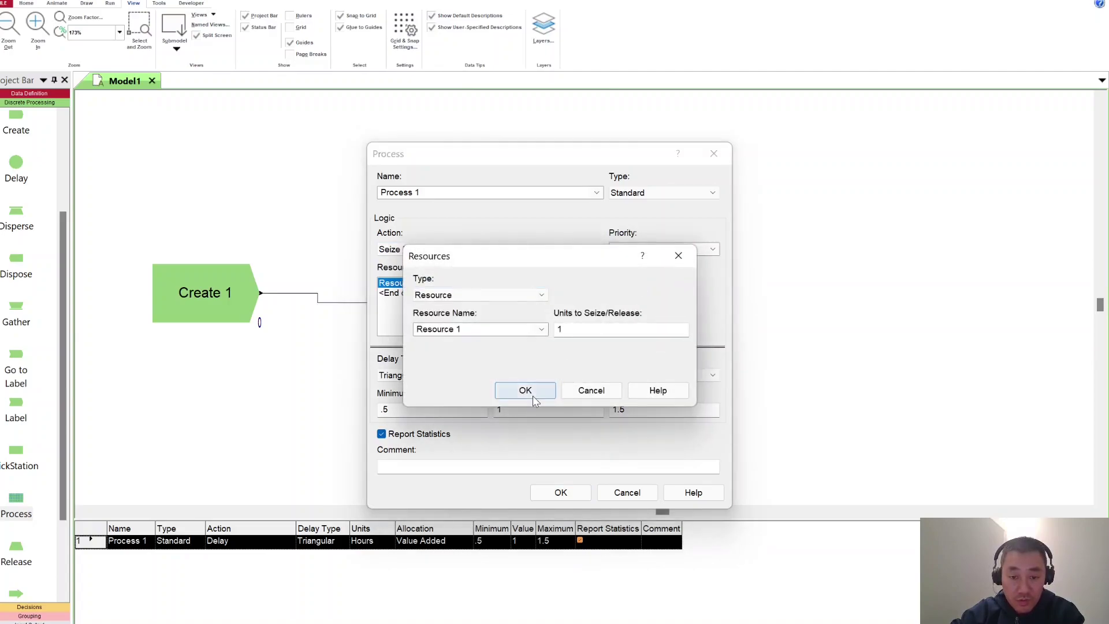
{"action": "left_click", "coordinate": [525, 391]}
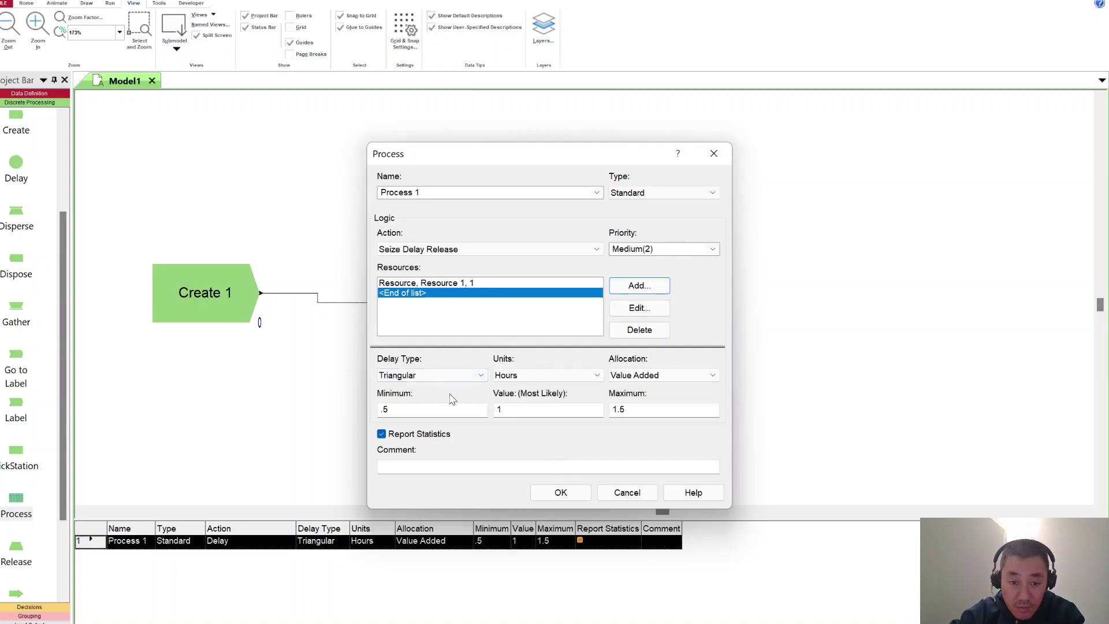
Make Process 1's delay an Expression of EXPO( 1 ) hours and confirm the dialog.
{"action": "left_click", "coordinate": [482, 380]}
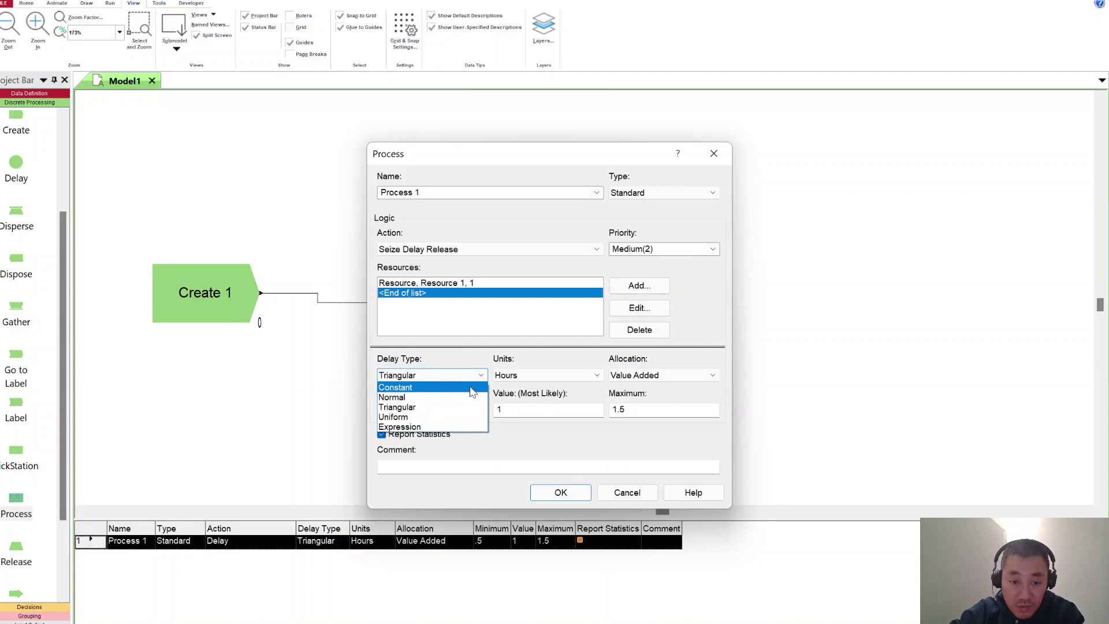
{"action": "left_click", "coordinate": [445, 427]}
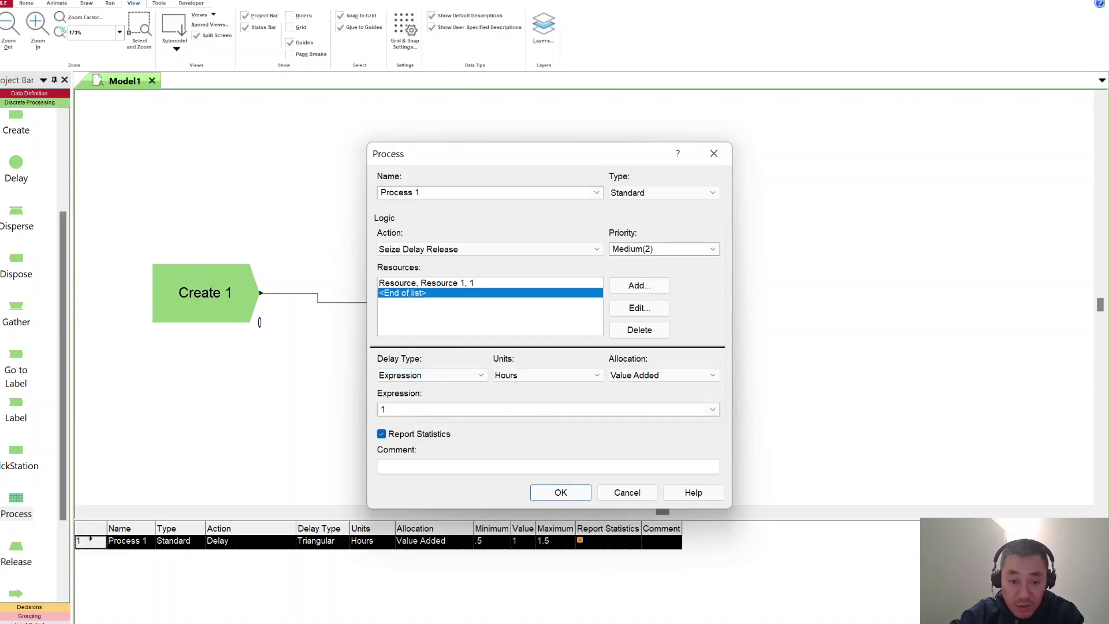
{"action": "key", "text": "Tab"}
{"action": "left_click", "coordinate": [713, 410]}
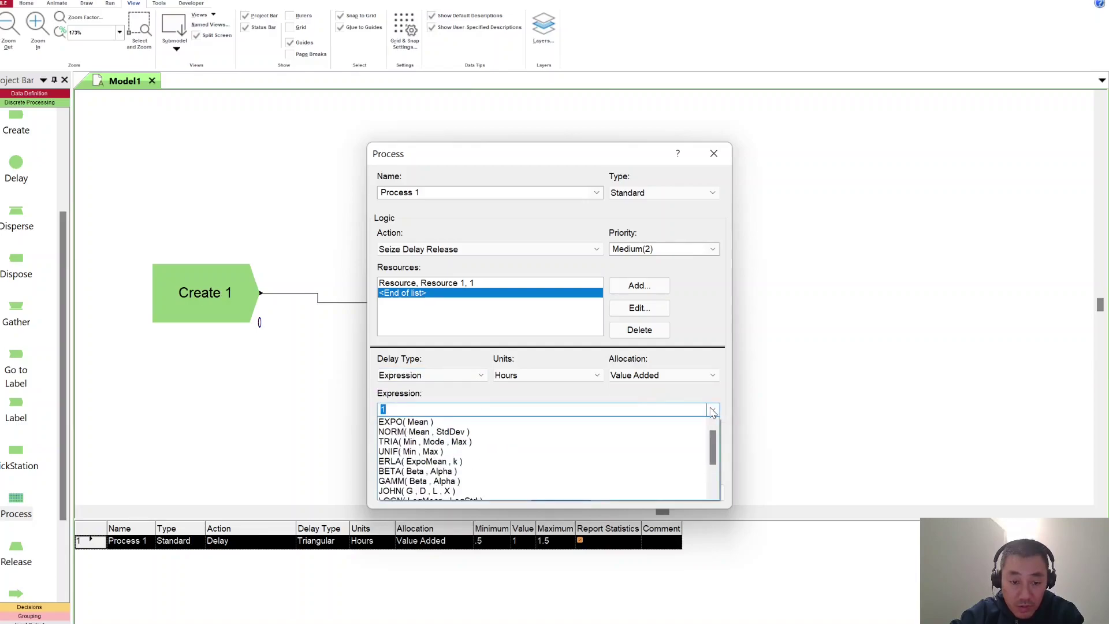
{"action": "left_click", "coordinate": [648, 423]}
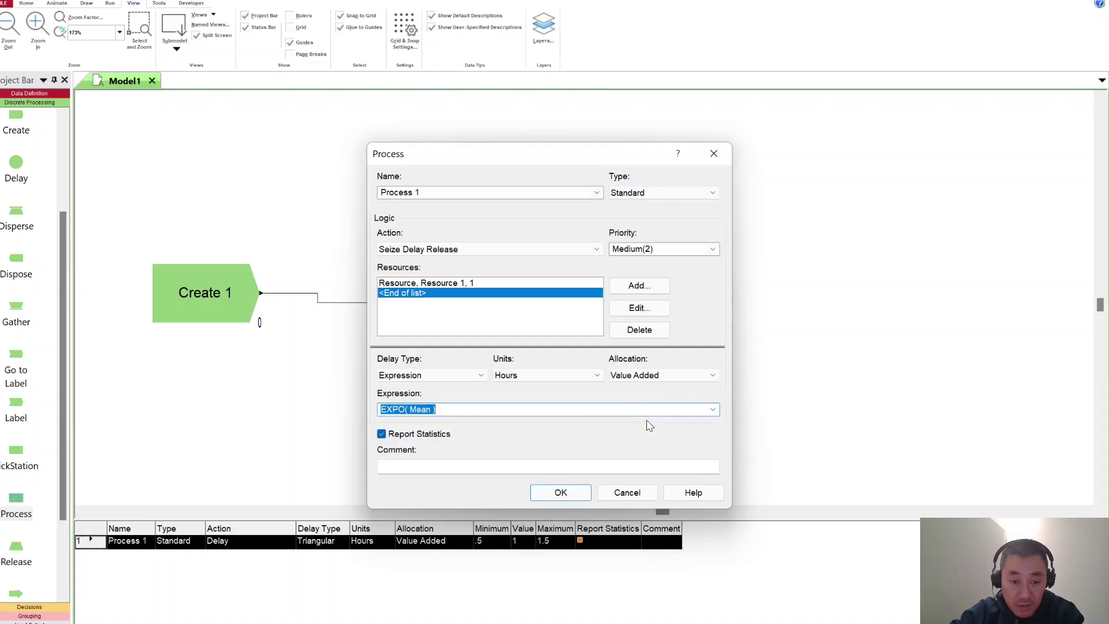
{"action": "left_click", "coordinate": [436, 409]}
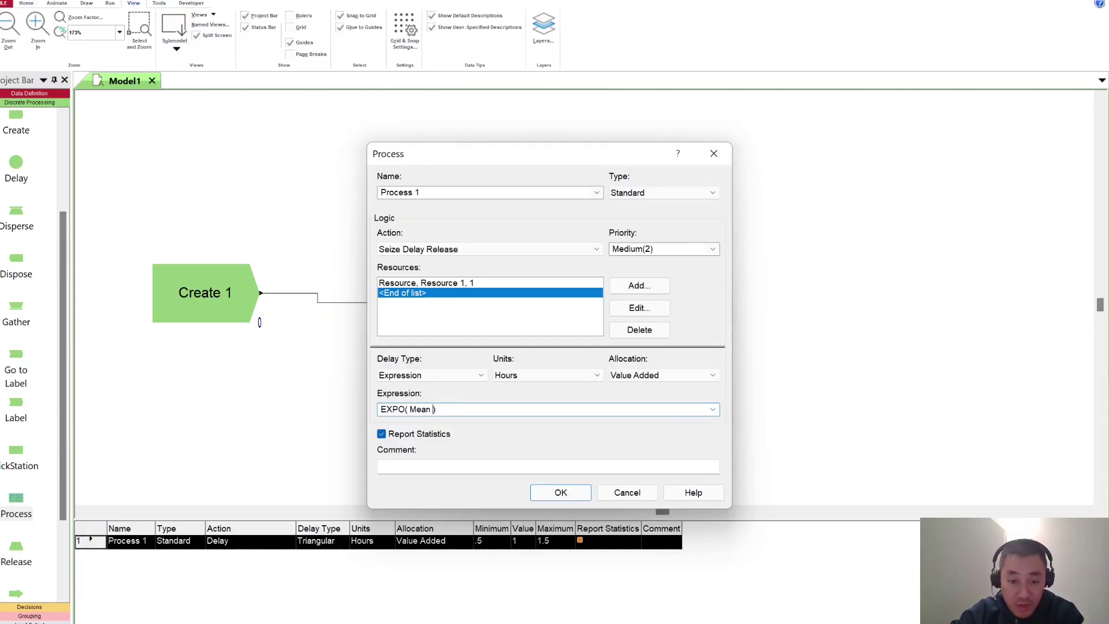
{"action": "left_click_drag", "start_coordinate": [432, 409], "coordinate": [410, 409]}
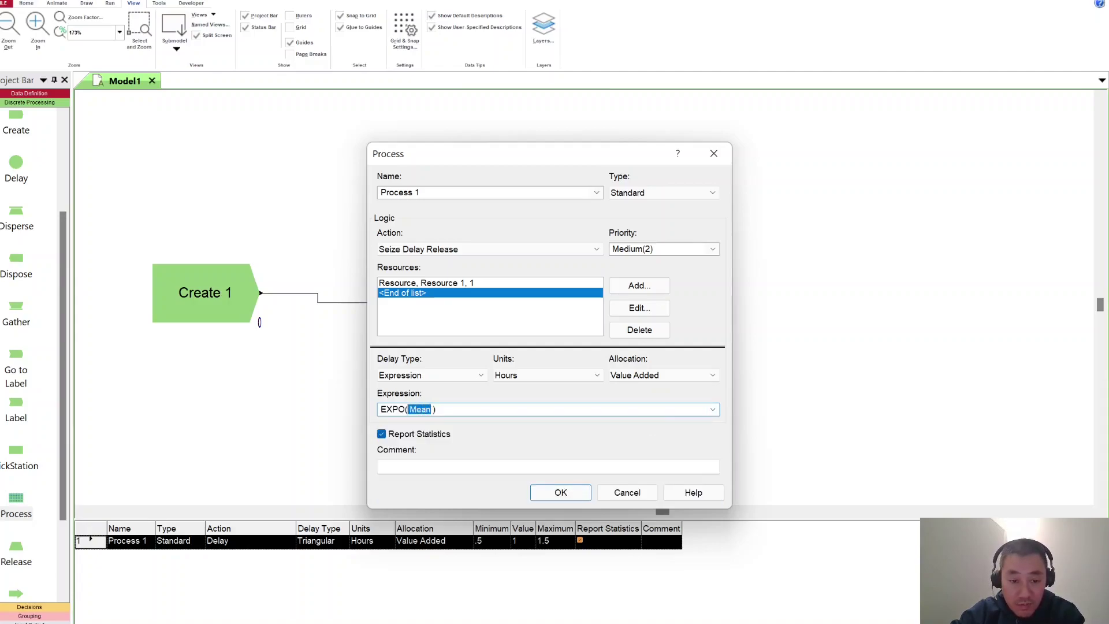
{"action": "type", "text": "1"}
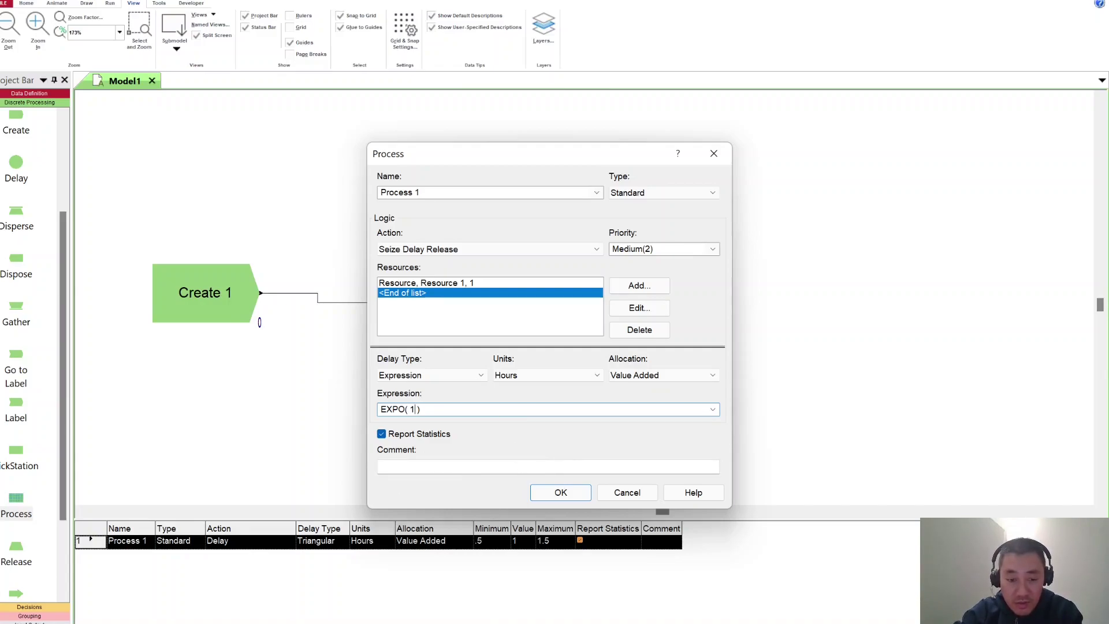
{"action": "type", "text": ",1"}
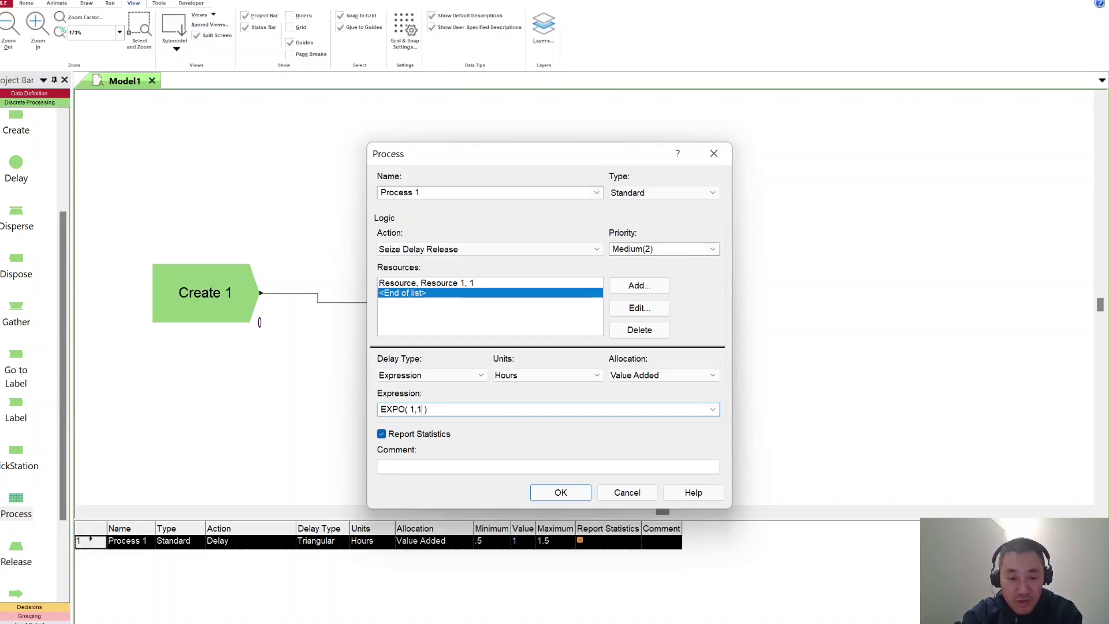
{"action": "key", "text": "BackSpace"}
{"action": "key", "text": "BackSpace"}
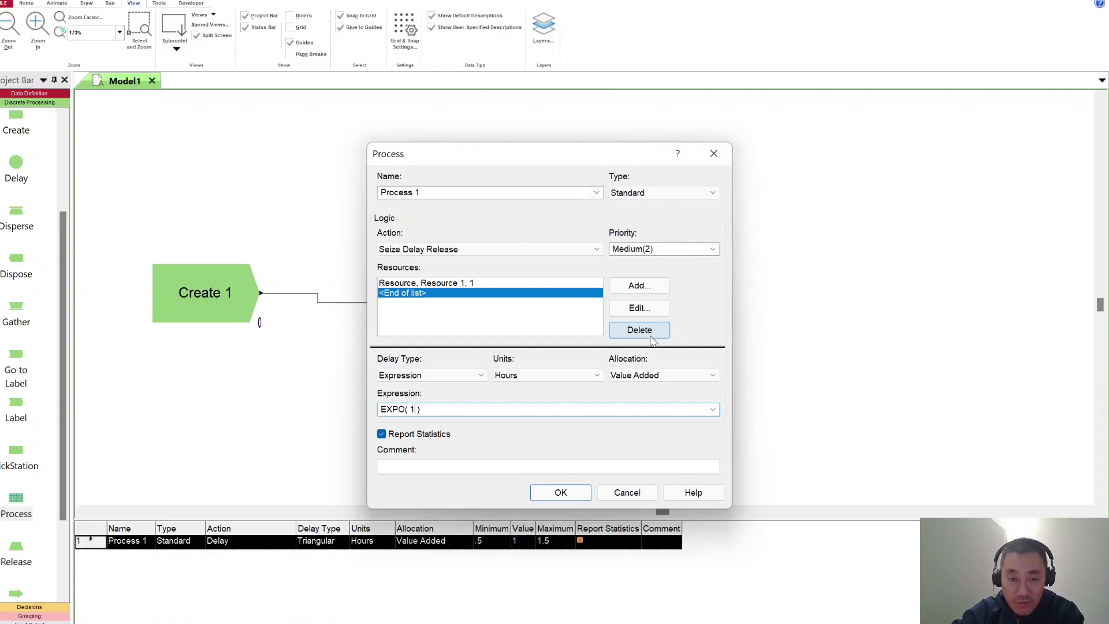
{"action": "left_click", "coordinate": [561, 493]}
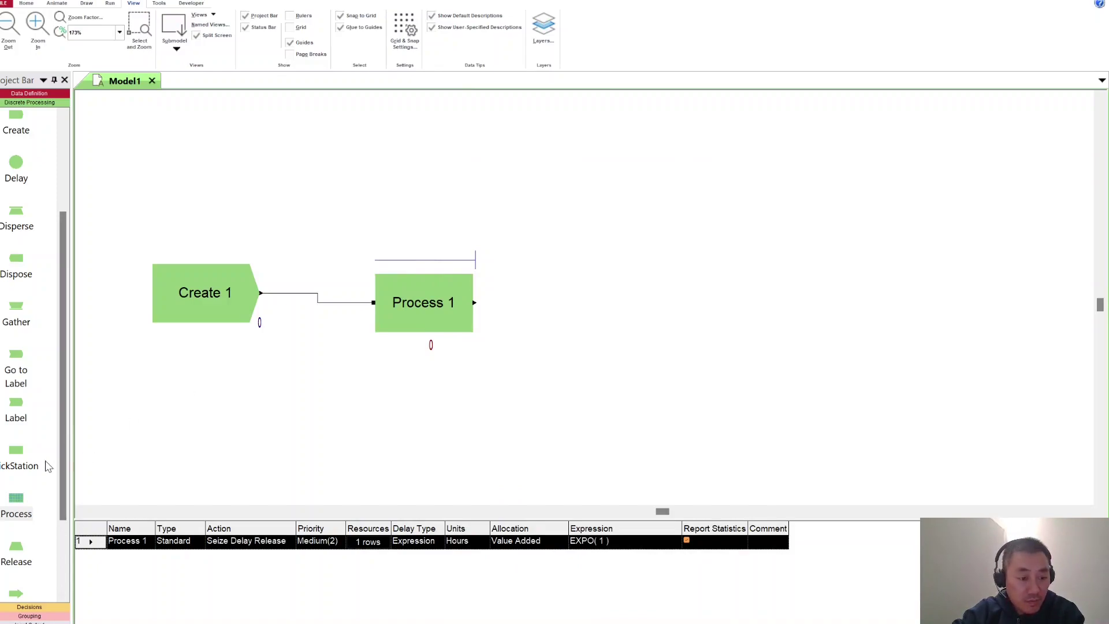
Place a Dispose module on the canvas to the right of Process 1.
{"action": "left_click_drag", "start_coordinate": [58, 472], "coordinate": [48, 565]}
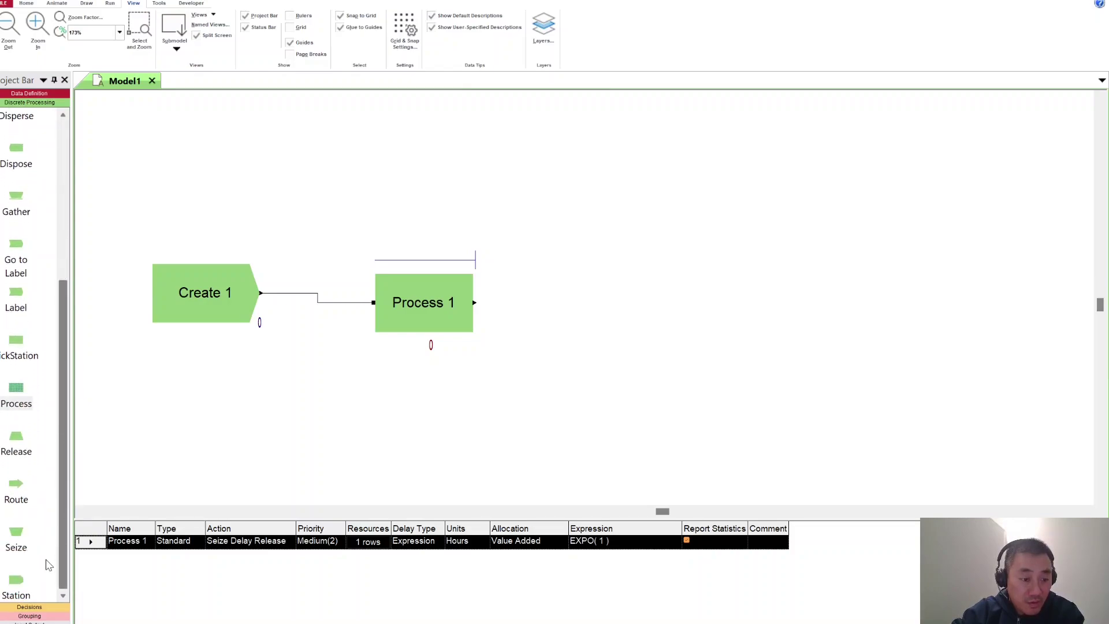
{"action": "left_click_drag", "start_coordinate": [48, 565], "coordinate": [81, 371]}
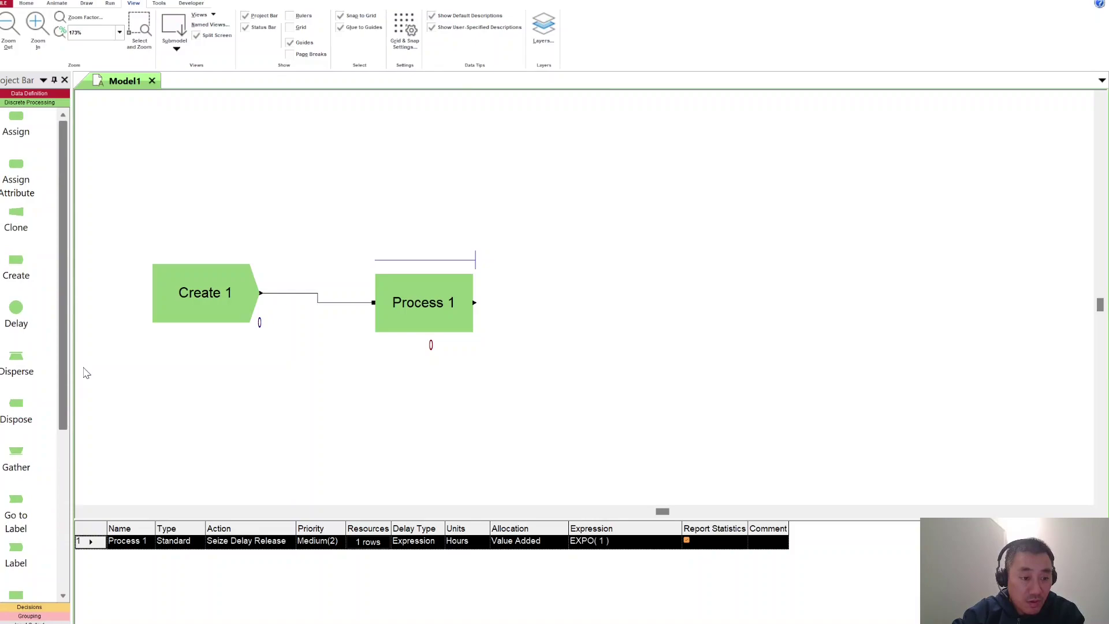
{"action": "left_click_drag", "start_coordinate": [16, 407], "coordinate": [545, 304]}
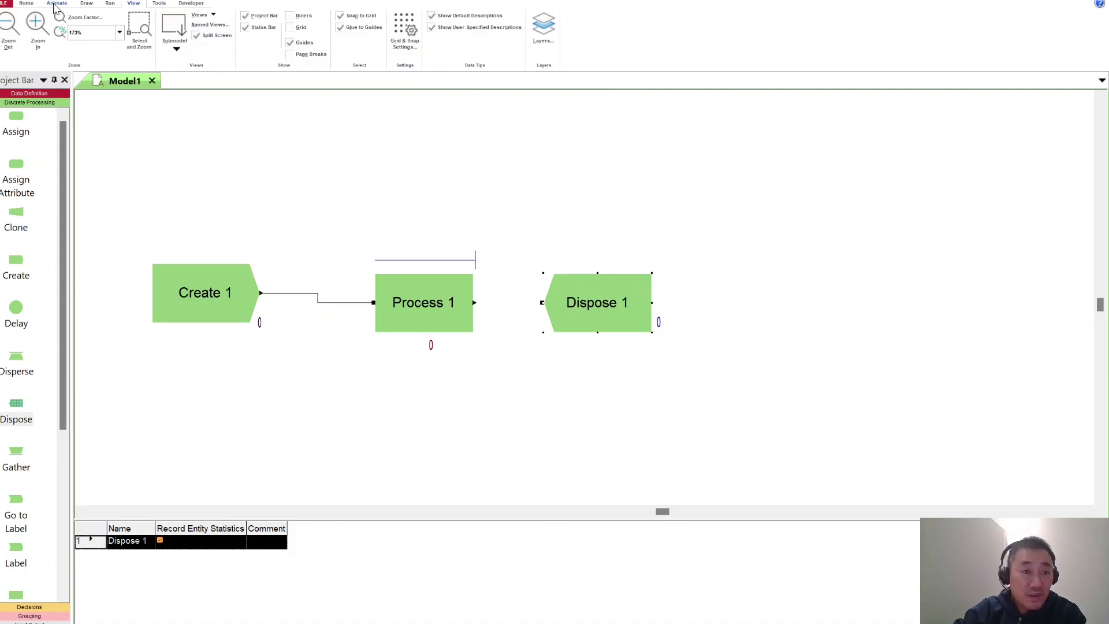
Connect Process 1's exit to Dispose 1's entry.
{"action": "left_click", "coordinate": [27, 6]}
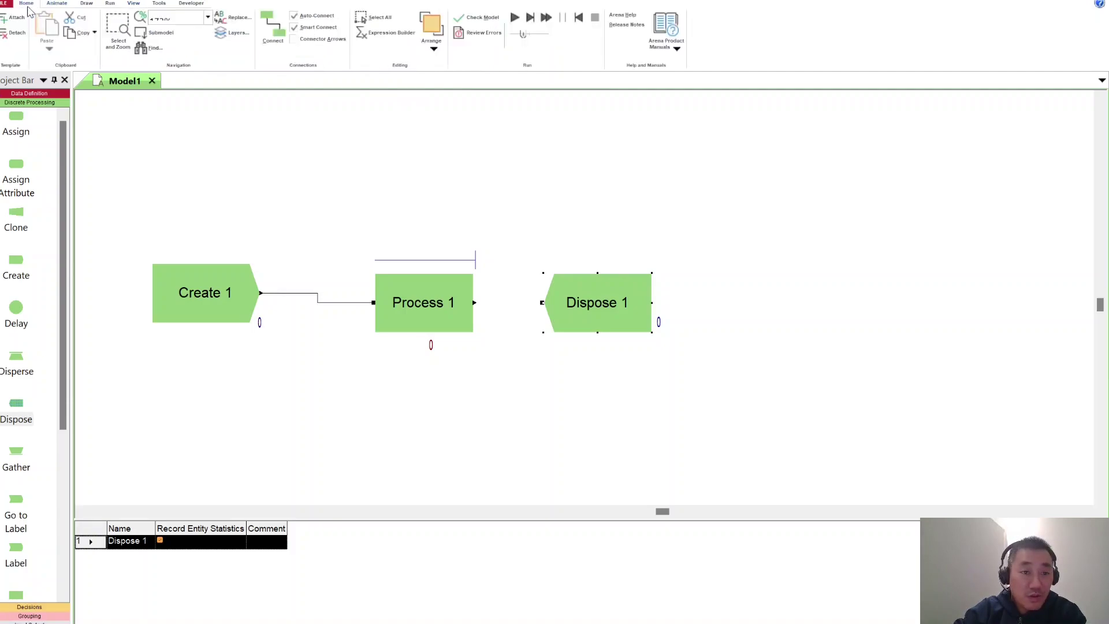
{"action": "left_click", "coordinate": [273, 26]}
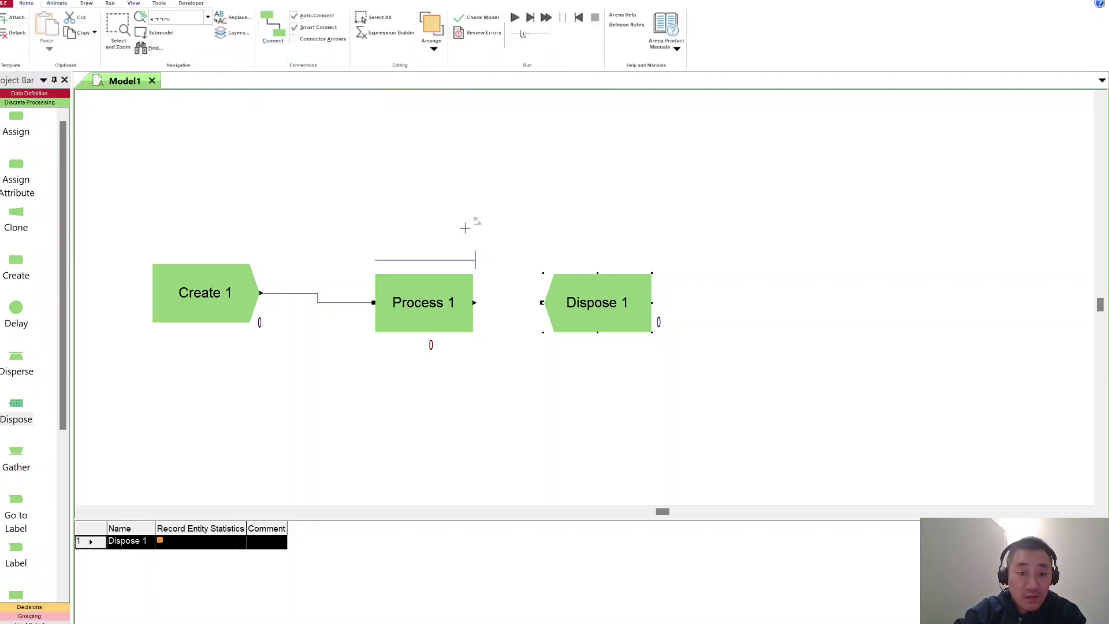
{"action": "left_click", "coordinate": [475, 302]}
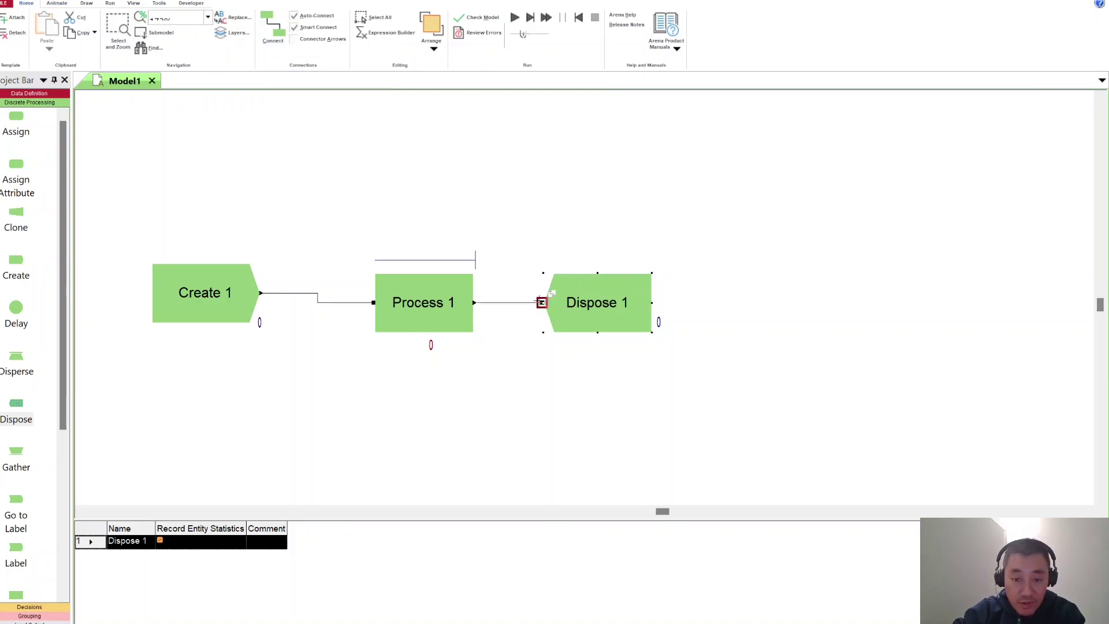
{"action": "left_click", "coordinate": [541, 303]}
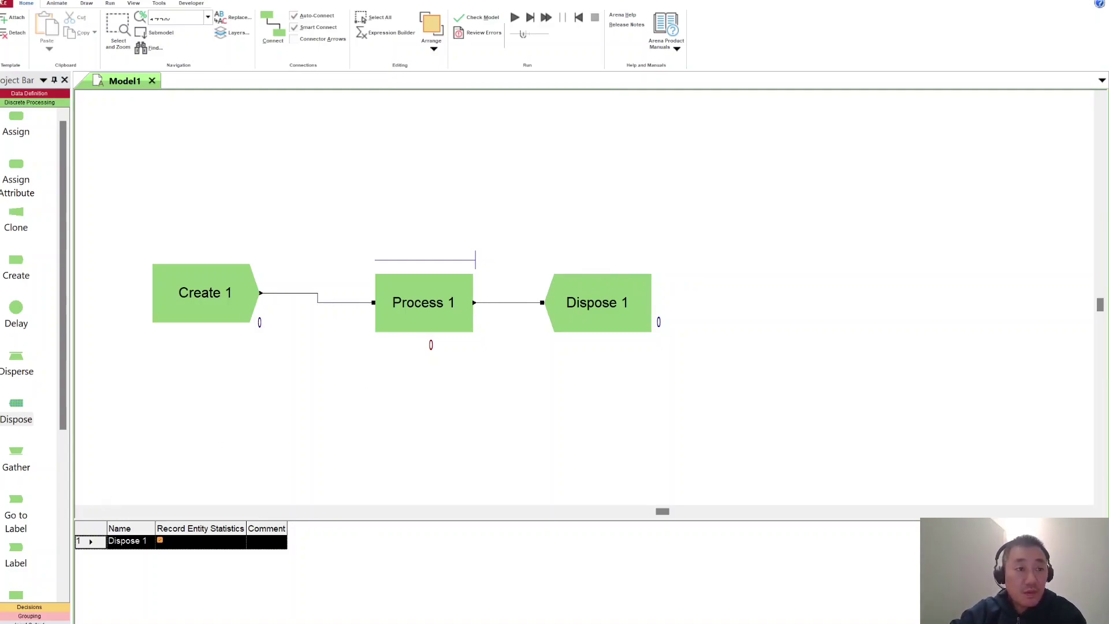
Save the model as Model1 in the Arena01 folder on the Desktop.
{"action": "left_click", "coordinate": [3, 3]}
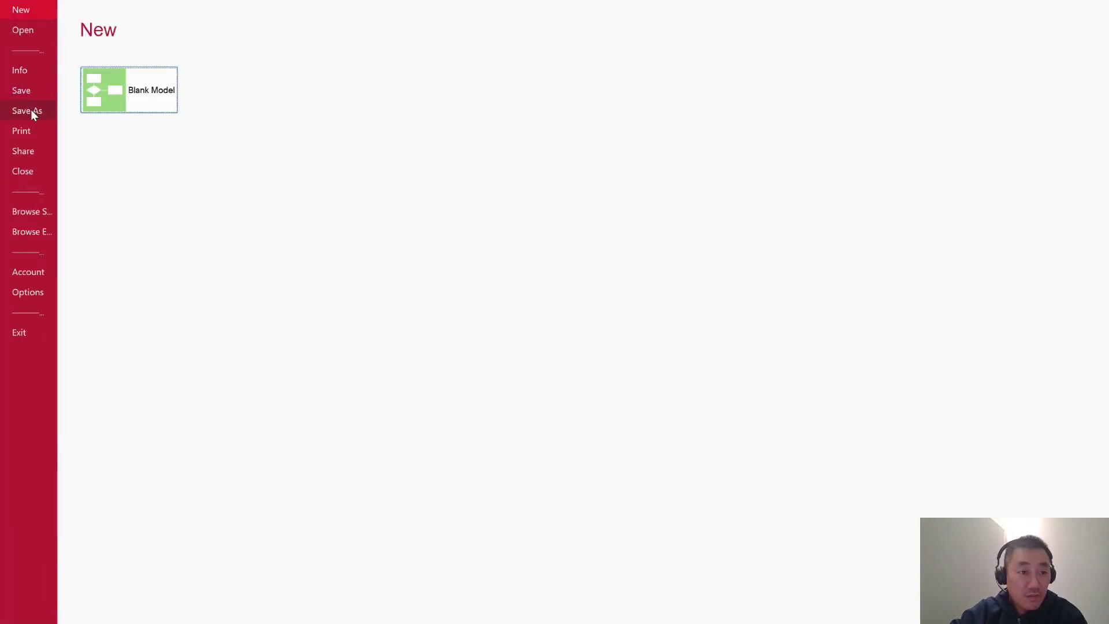
{"action": "left_click", "coordinate": [29, 110]}
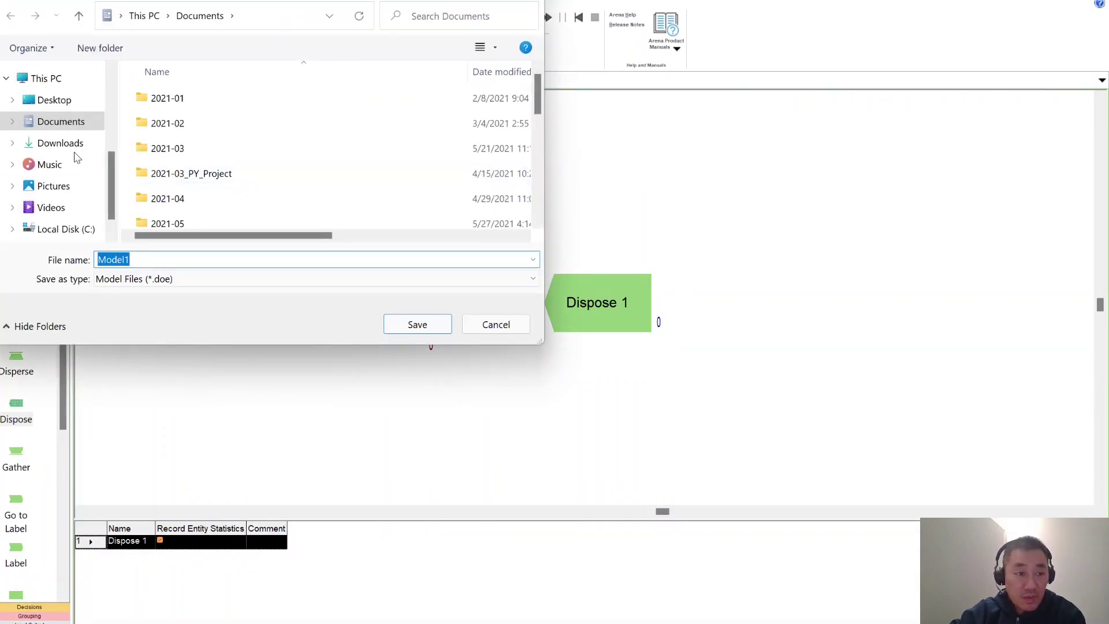
{"action": "left_click", "coordinate": [61, 108]}
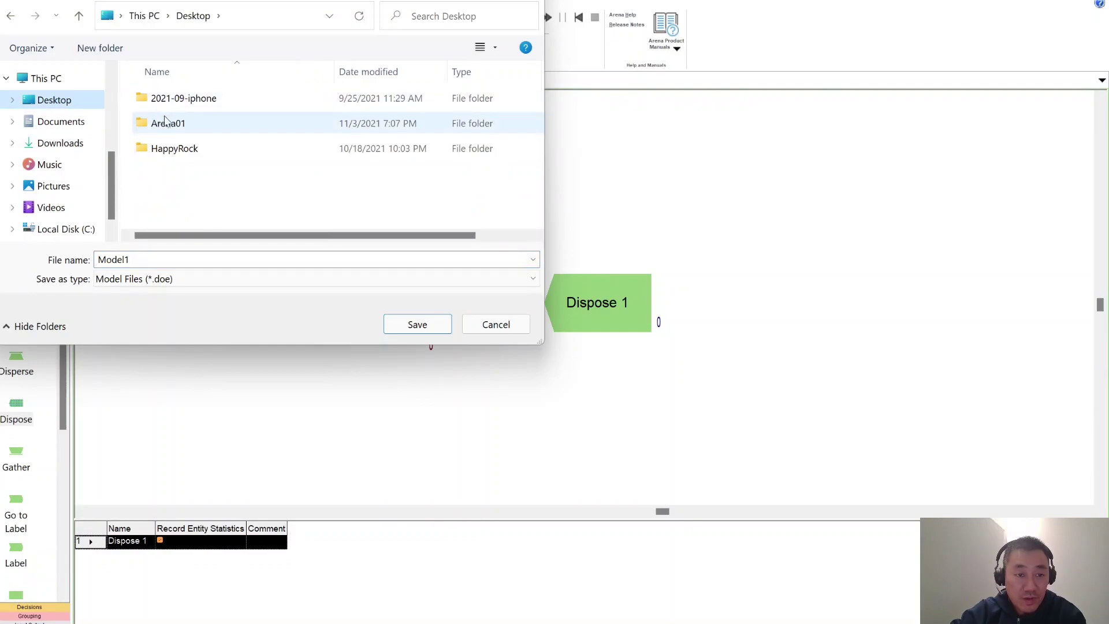
{"action": "left_click", "coordinate": [168, 123]}
{"action": "double_click", "coordinate": [168, 122]}
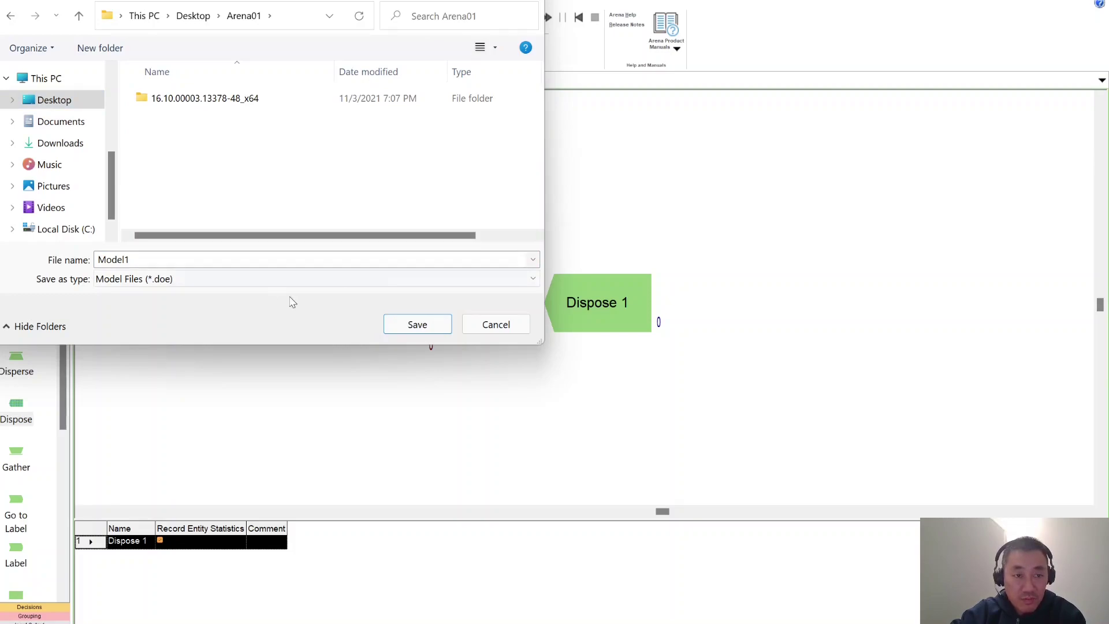
{"action": "left_click", "coordinate": [407, 328]}
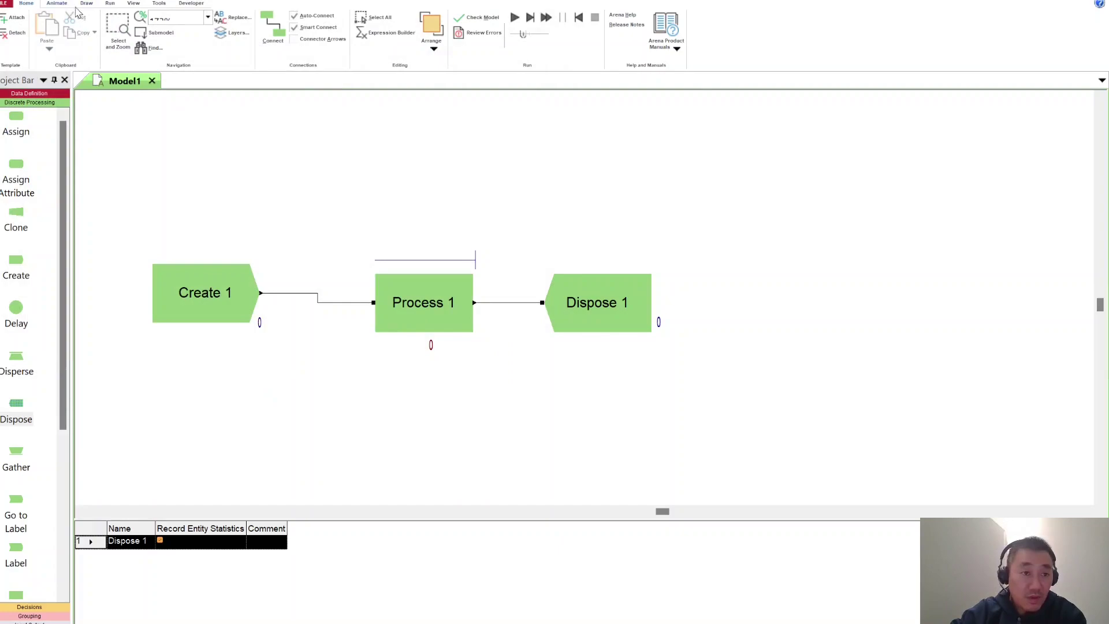
Look through the ribbon's command tabs, returning to Home.
{"action": "left_click", "coordinate": [114, 5]}
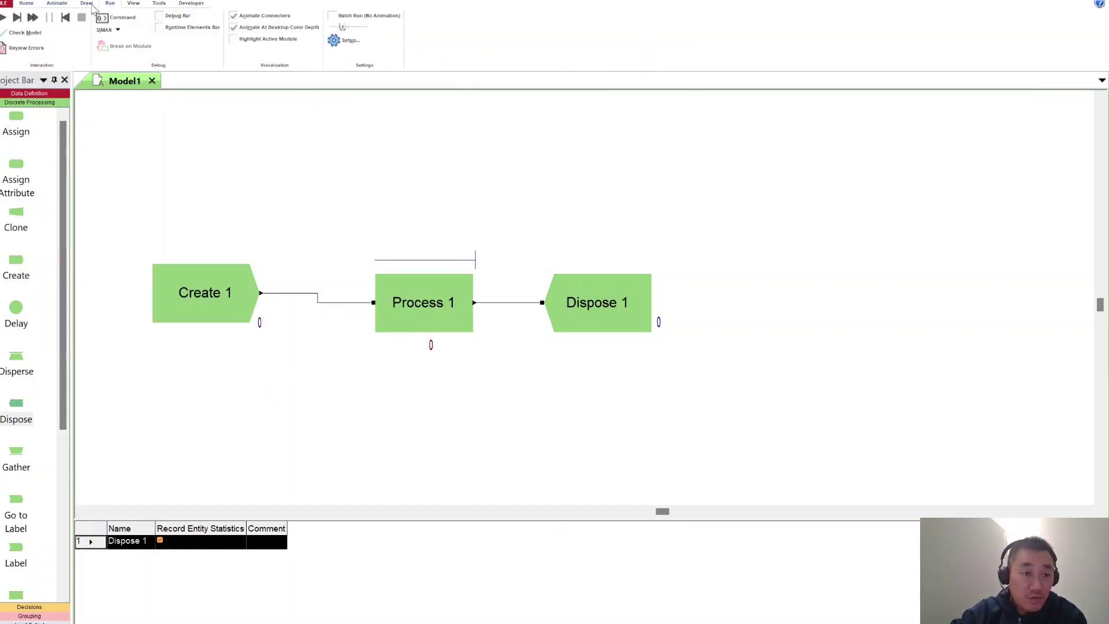
{"action": "left_click", "coordinate": [24, 4]}
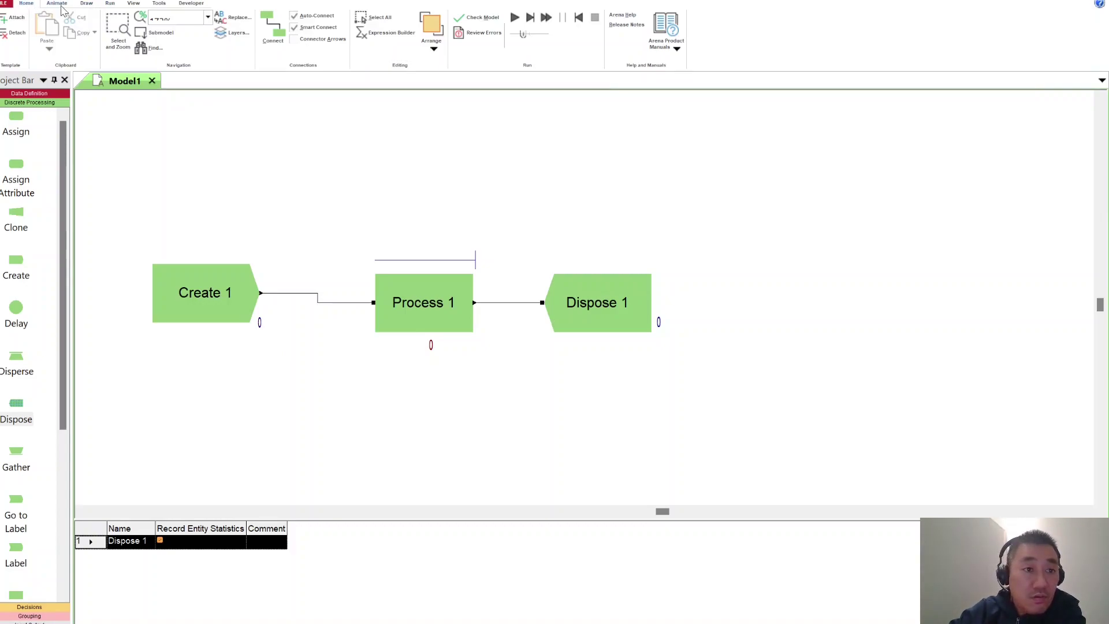
{"action": "left_click", "coordinate": [110, 3]}
{"action": "left_click", "coordinate": [134, 2]}
{"action": "left_click", "coordinate": [159, 3]}
{"action": "left_click", "coordinate": [56, 3]}
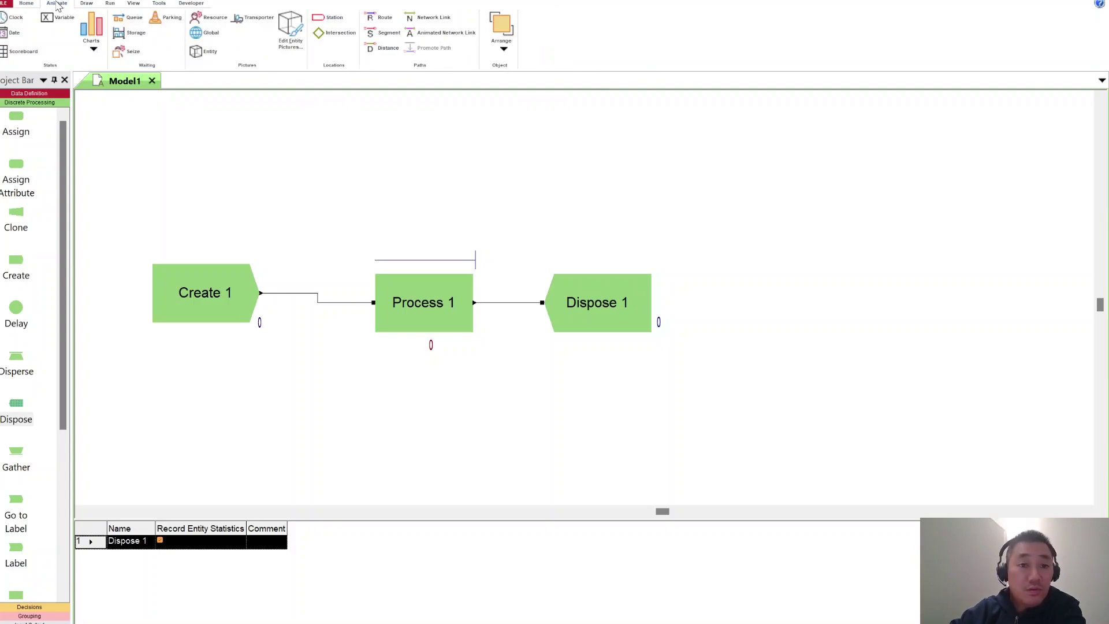
{"action": "left_click", "coordinate": [26, 3]}
Dismiss the zoom list and canvas shortcut menu, ending on the Run tab.
{"action": "left_click", "coordinate": [208, 18]}
{"action": "key", "text": "Escape"}
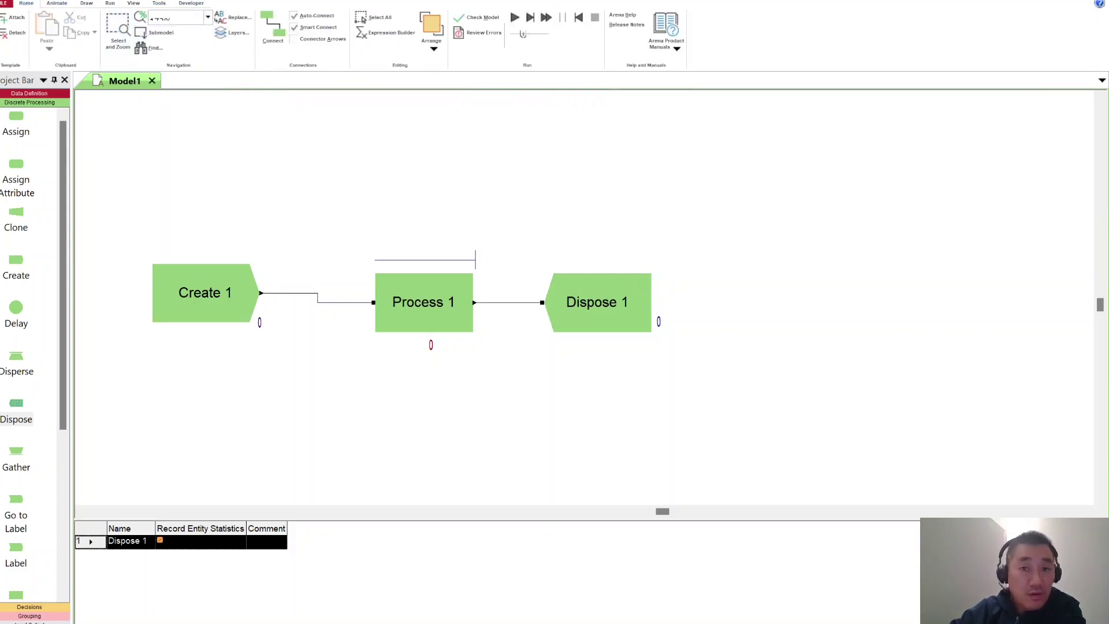
{"action": "right_click", "coordinate": [297, 158]}
{"action": "key", "text": "Escape"}
{"action": "left_click", "coordinate": [87, 3]}
{"action": "left_click", "coordinate": [110, 3]}
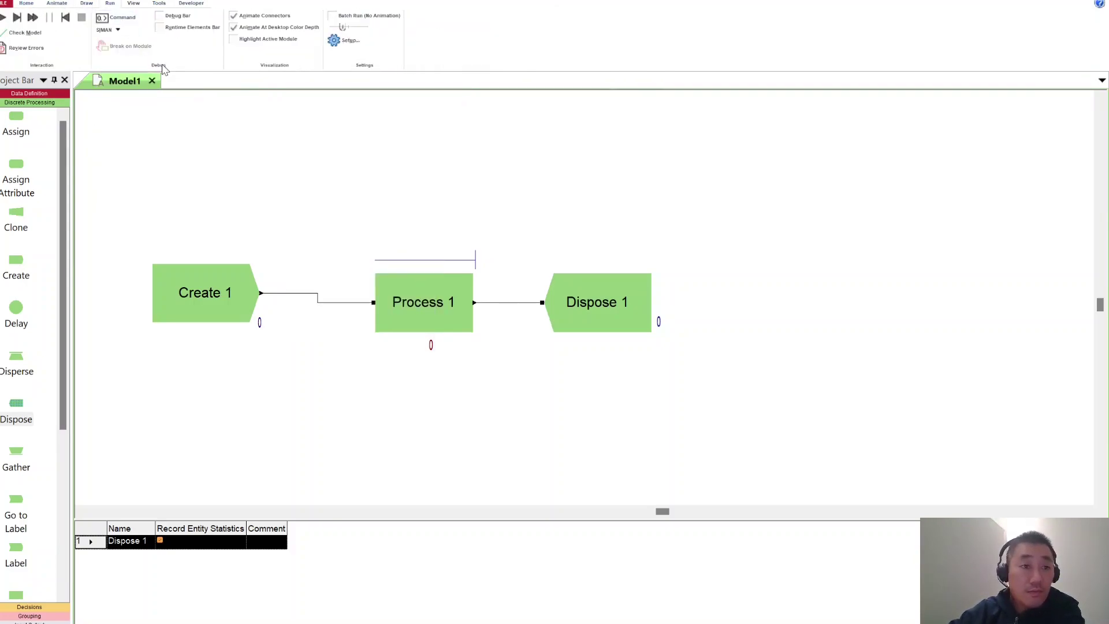
Check the model for errors, then set Run Setup's animation speed factor from 0.05 to 1.
{"action": "left_click", "coordinate": [24, 32]}
{"action": "left_click", "coordinate": [586, 376]}
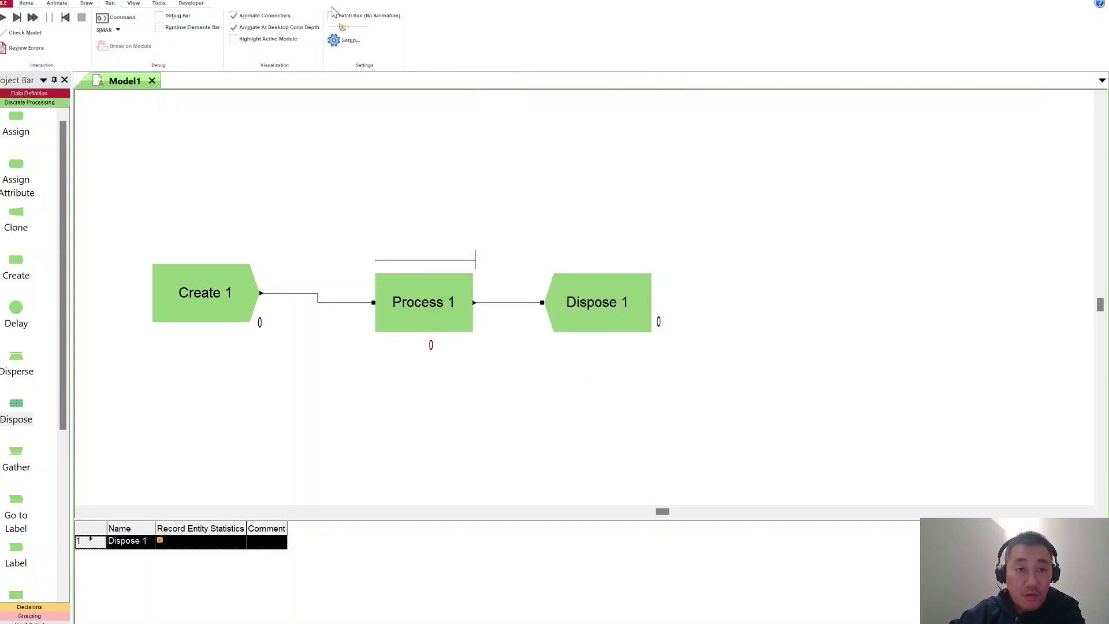
{"action": "left_click", "coordinate": [335, 41]}
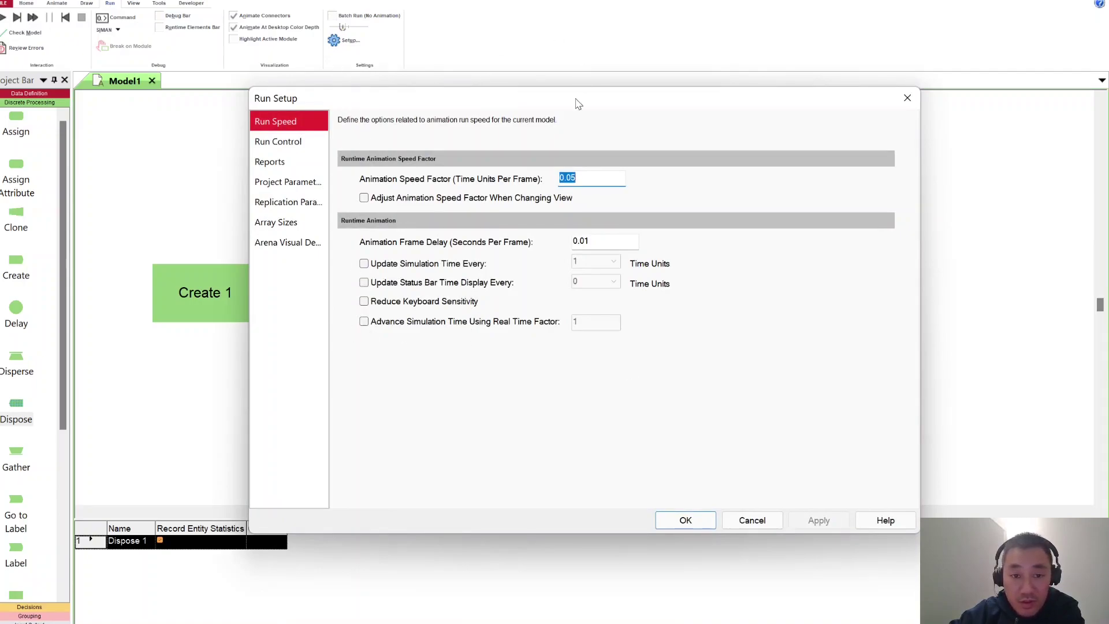
{"action": "left_click", "coordinate": [580, 178]}
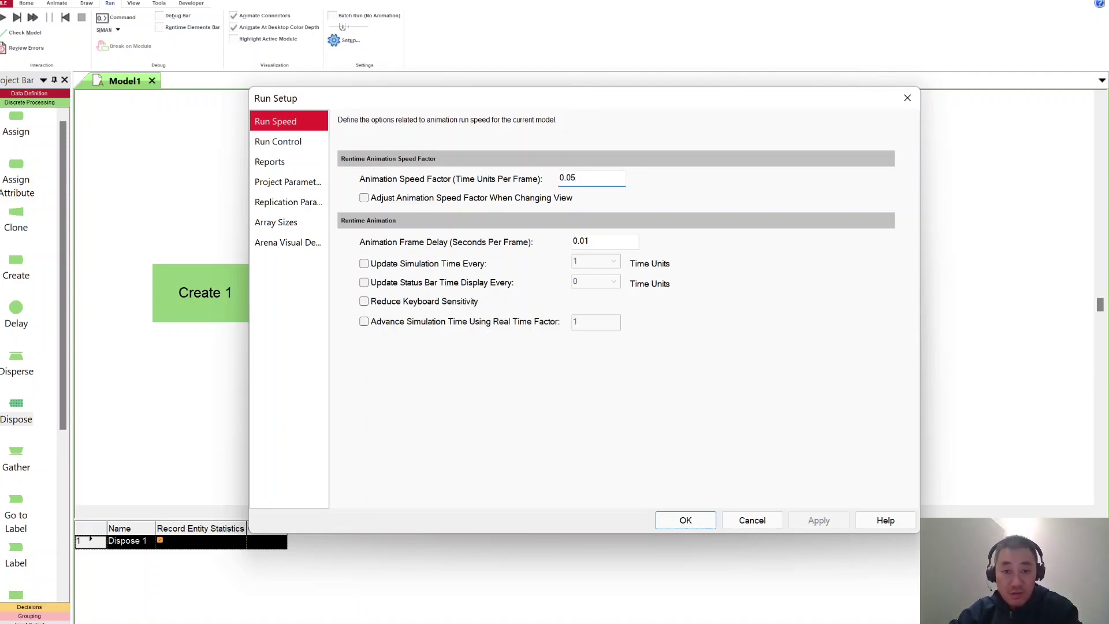
{"action": "left_click_drag", "start_coordinate": [577, 178], "coordinate": [559, 178]}
{"action": "type", "text": "1"}
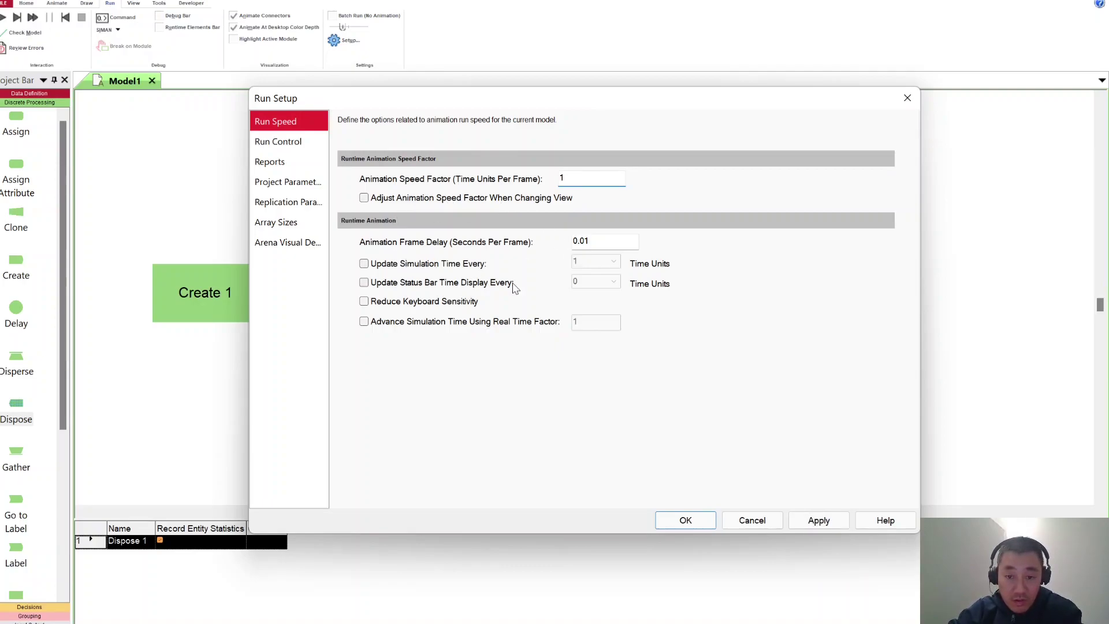
{"action": "left_click", "coordinate": [274, 139]}
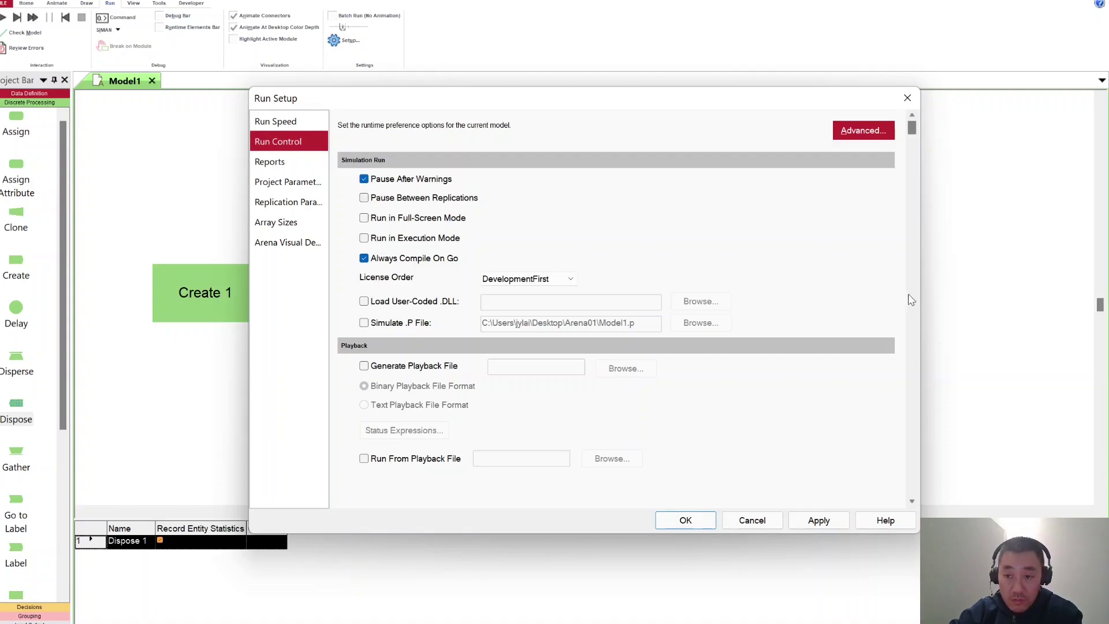
Set a 3-hour warm-up period and a 33-hour replication length.
{"action": "left_click", "coordinate": [283, 181]}
{"action": "left_click", "coordinate": [280, 202]}
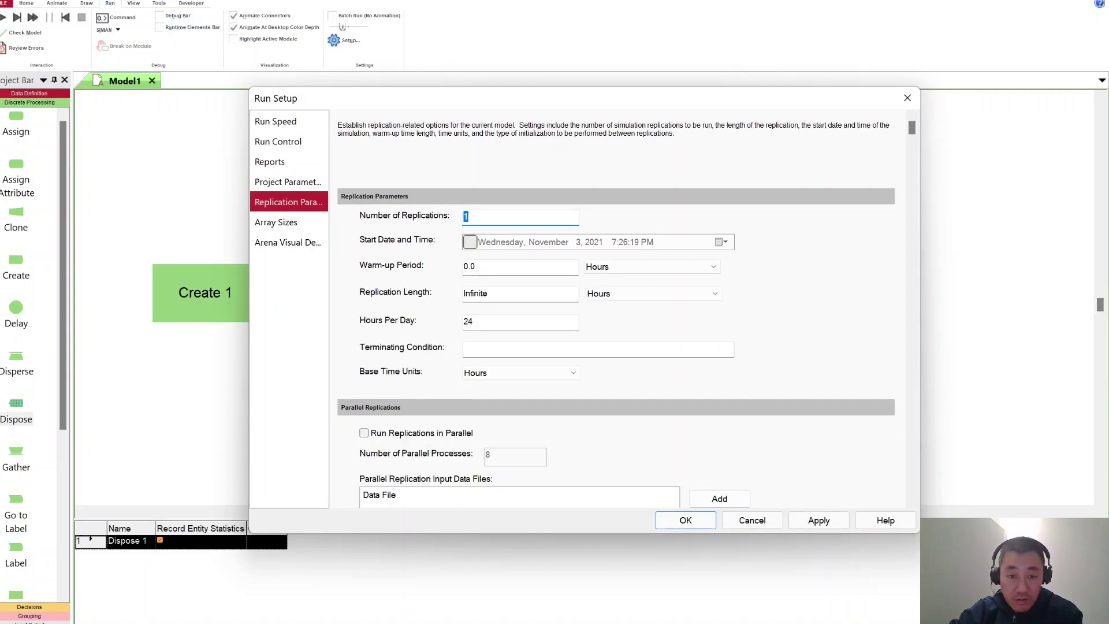
{"action": "key", "text": "Tab"}
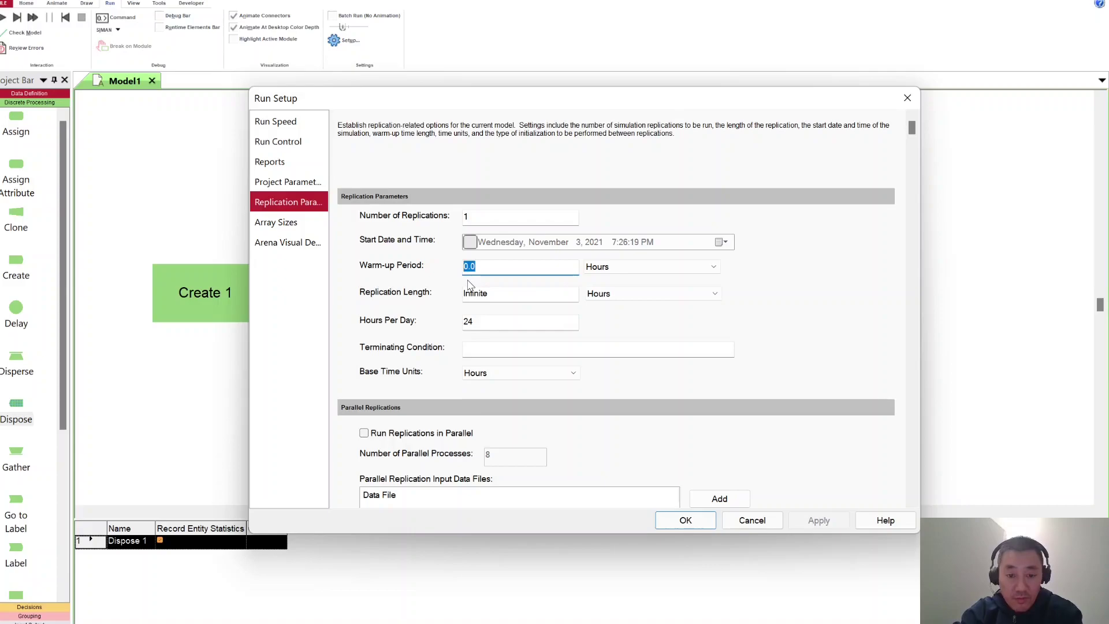
{"action": "type", "text": "3"}
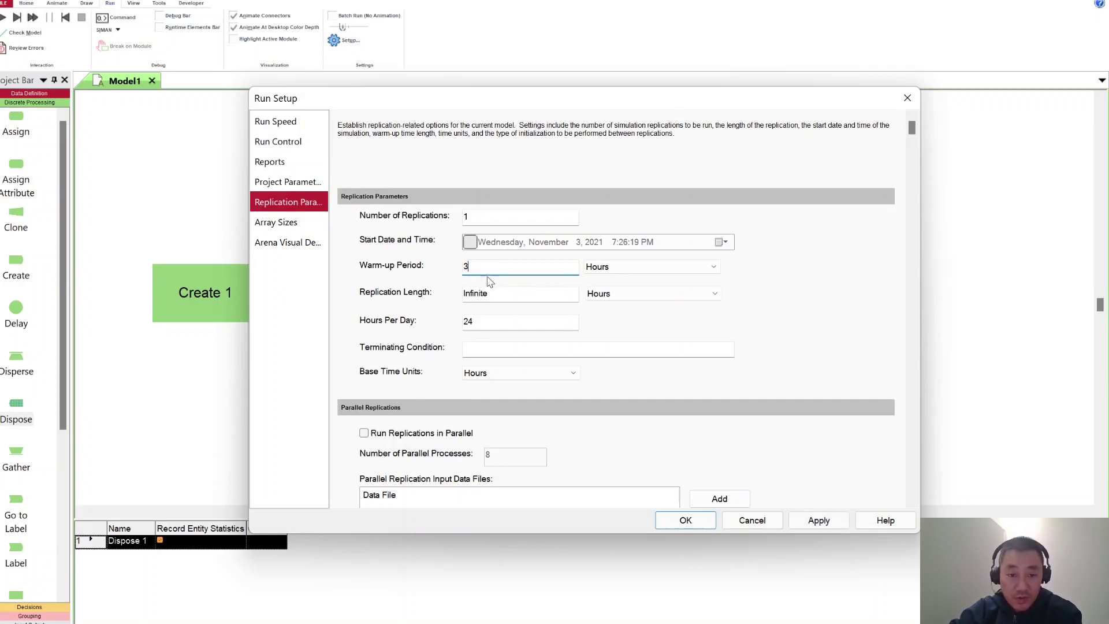
{"action": "key", "text": "Tab"}
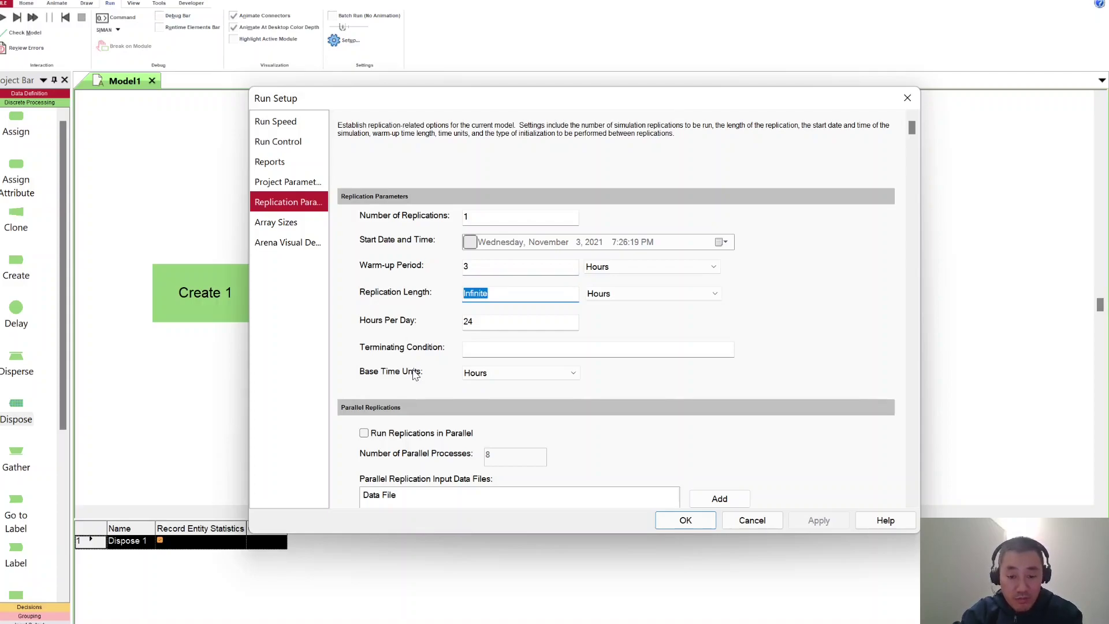
{"action": "type", "text": "30"}
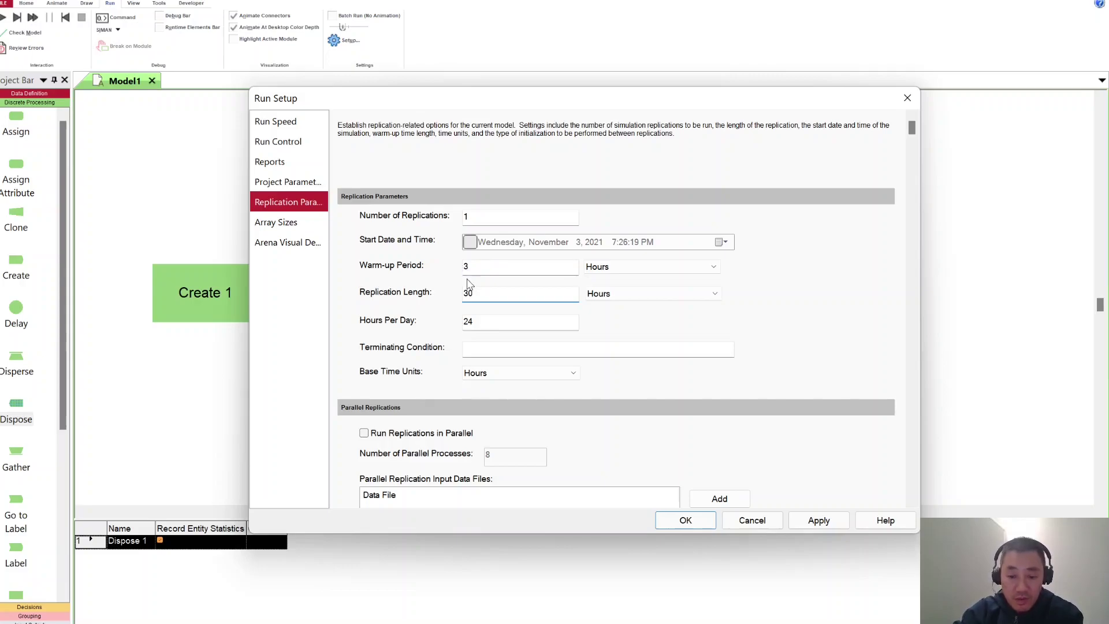
{"action": "key", "text": "BackSpace"}
{"action": "type", "text": "3"}
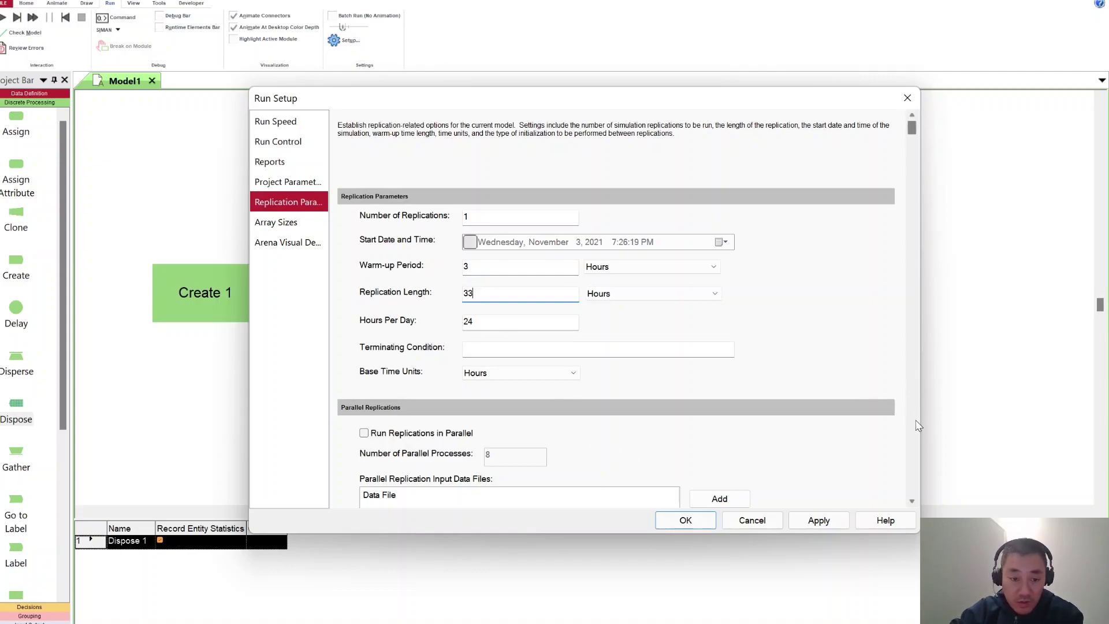
{"action": "scroll", "coordinate": [919, 425], "scroll_direction": "down", "scroll_amount": 5}
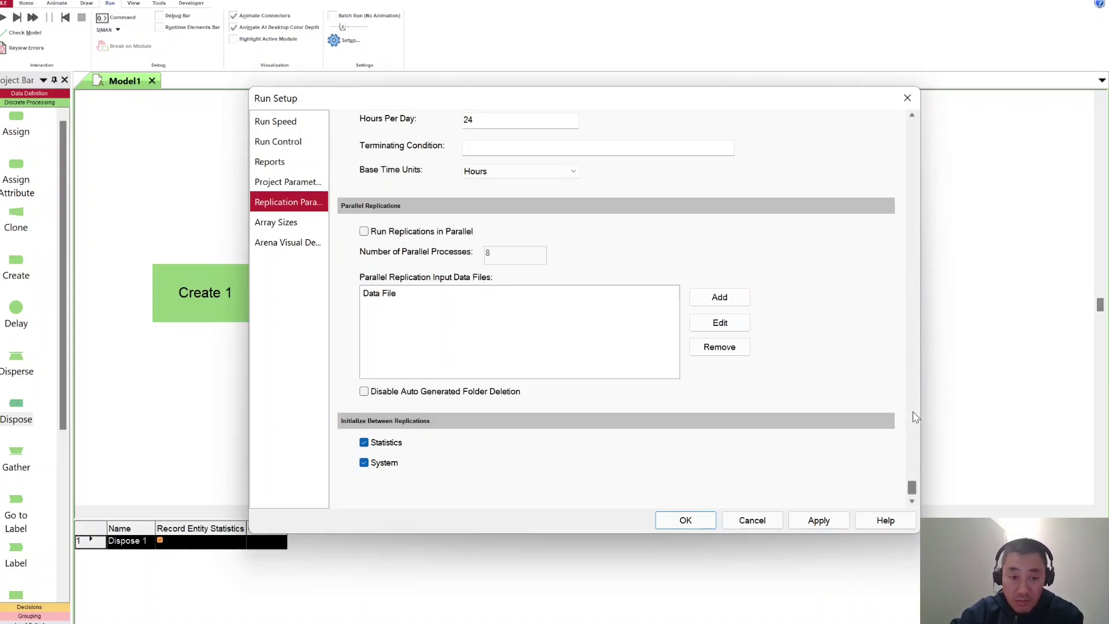
{"action": "scroll", "coordinate": [914, 412], "scroll_direction": "up", "scroll_amount": 5}
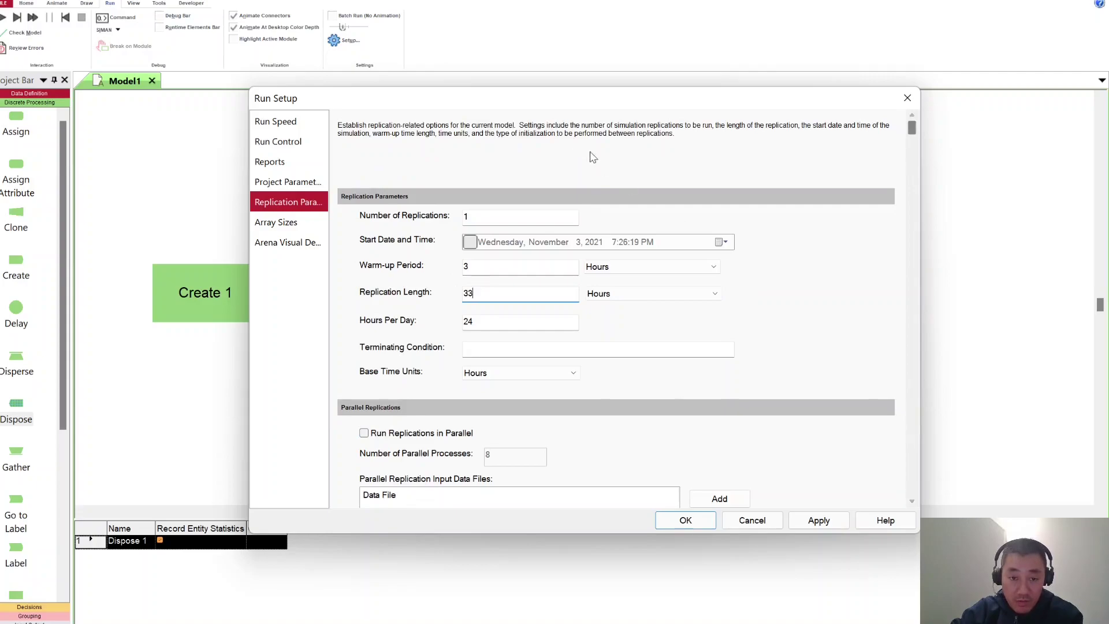
Set the number of replications to 10, then apply and close Run Setup.
{"action": "left_click", "coordinate": [520, 217]}
{"action": "type", "text": "0"}
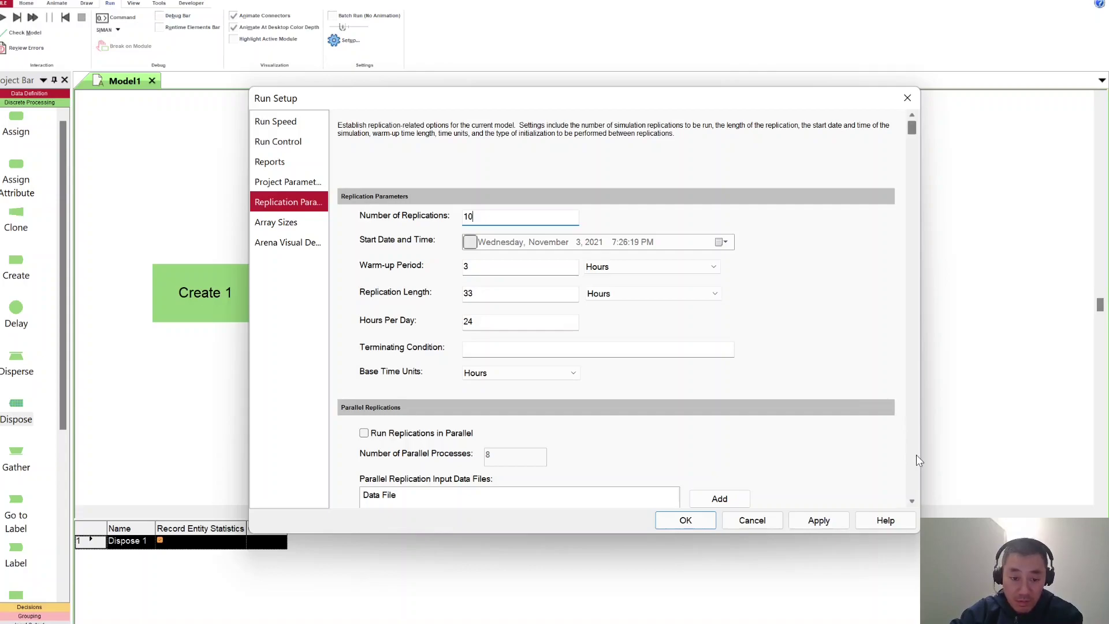
{"action": "scroll", "coordinate": [916, 455], "scroll_direction": "down", "scroll_amount": 5}
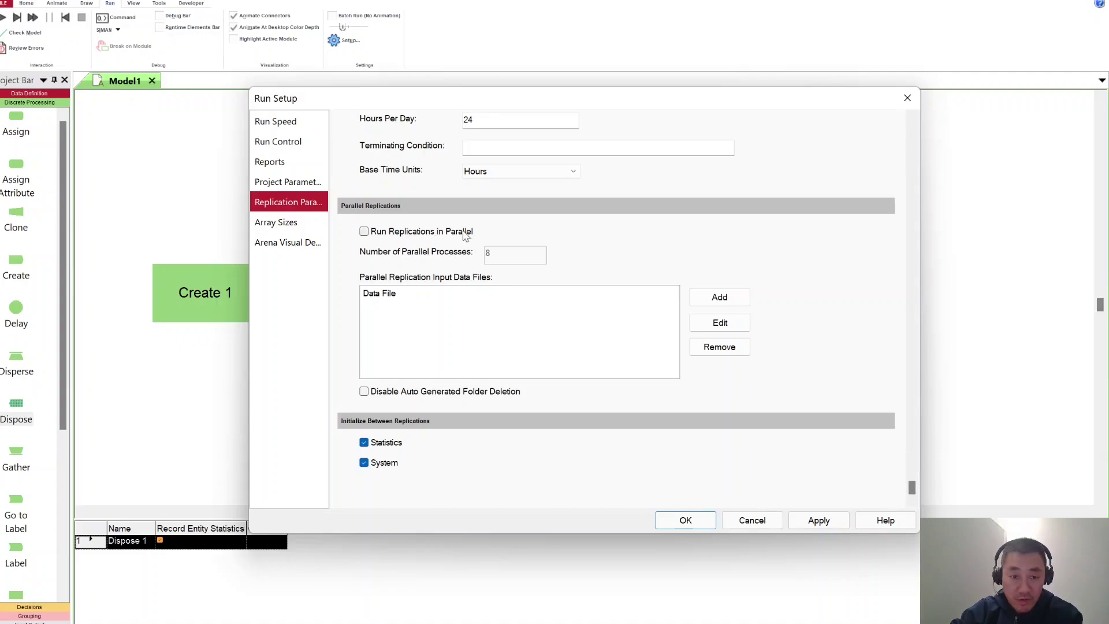
{"action": "left_click", "coordinate": [818, 521]}
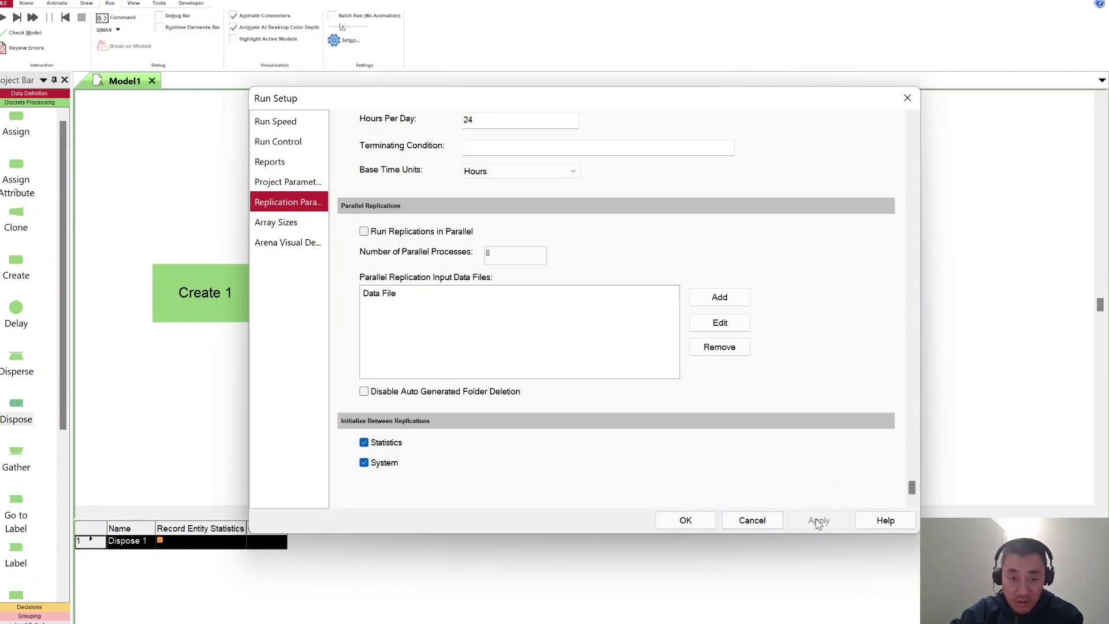
{"action": "left_click", "coordinate": [686, 520]}
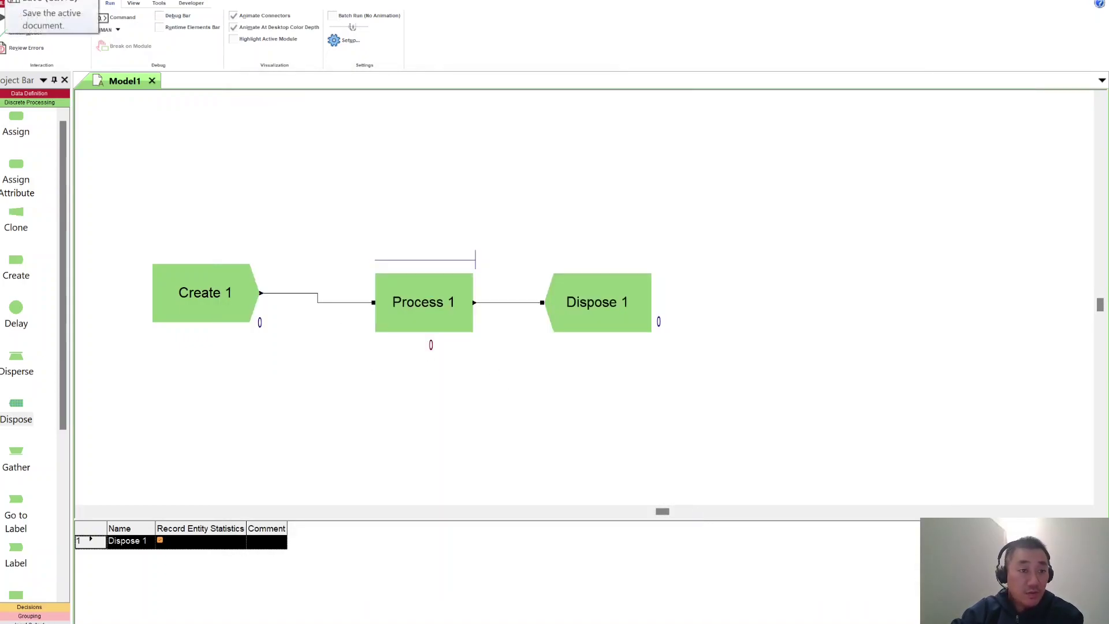
Run the model with Go until all 10 replications complete.
{"action": "left_click", "coordinate": [2, 19]}
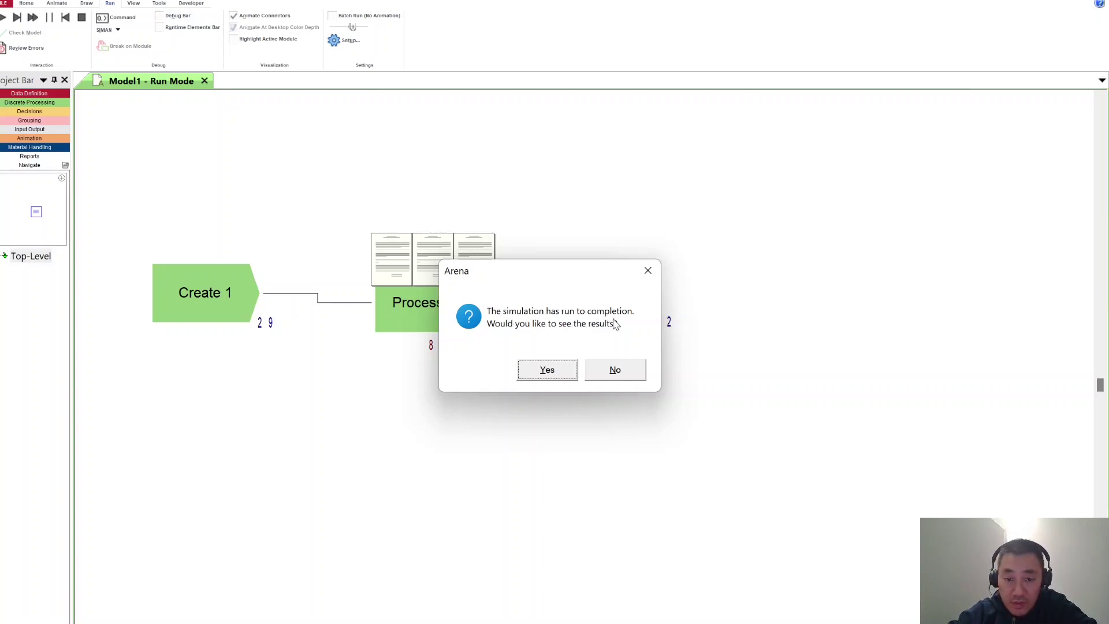
Request the results, dismiss the Crystal Reports Runtime warning, and bring File Explorer forward.
{"action": "left_click", "coordinate": [543, 369]}
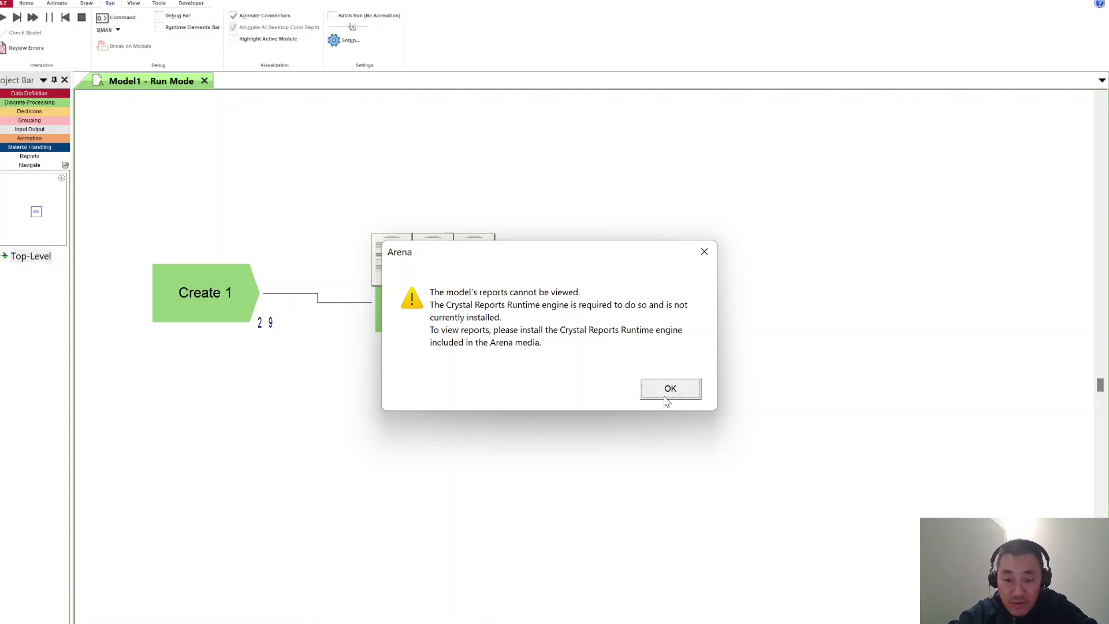
{"action": "left_click", "coordinate": [669, 388]}
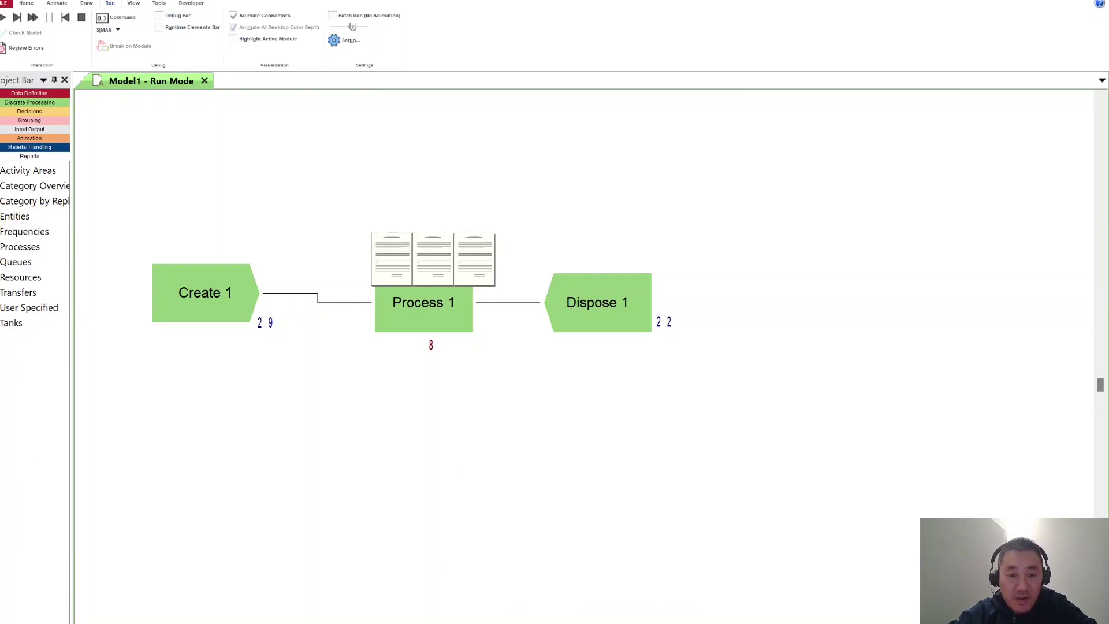
{"action": "mouse_move", "coordinate": [566, 623]}
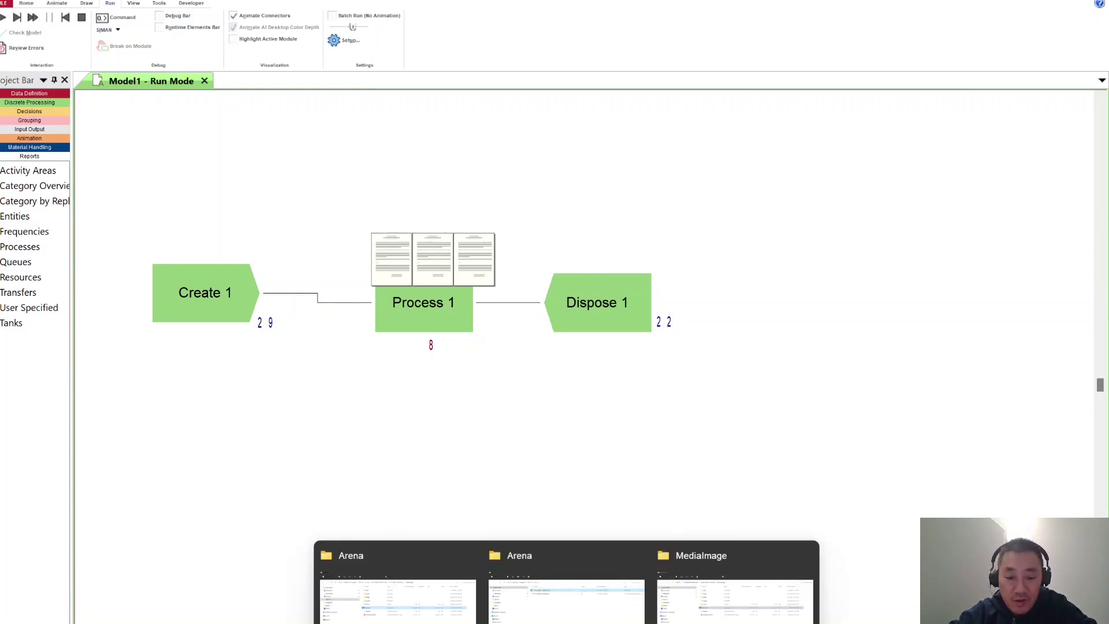
{"action": "left_click", "coordinate": [533, 609]}
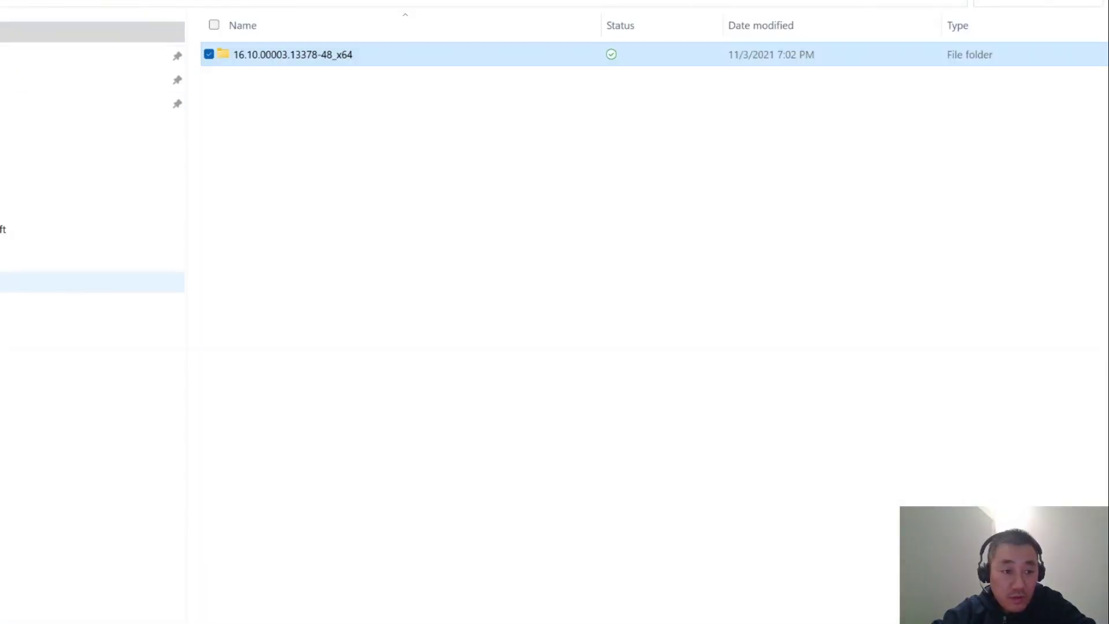
Open the Arena01 folder and bring up the actions for the Model1.out results file.
{"action": "left_click", "coordinate": [12, 282]}
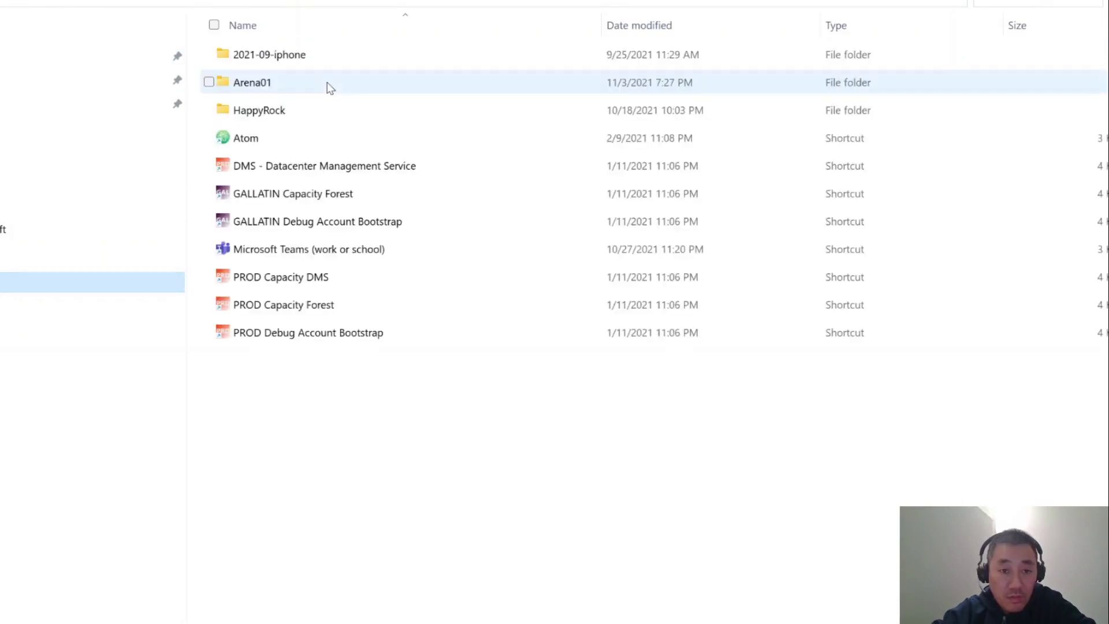
{"action": "double_click", "coordinate": [290, 84]}
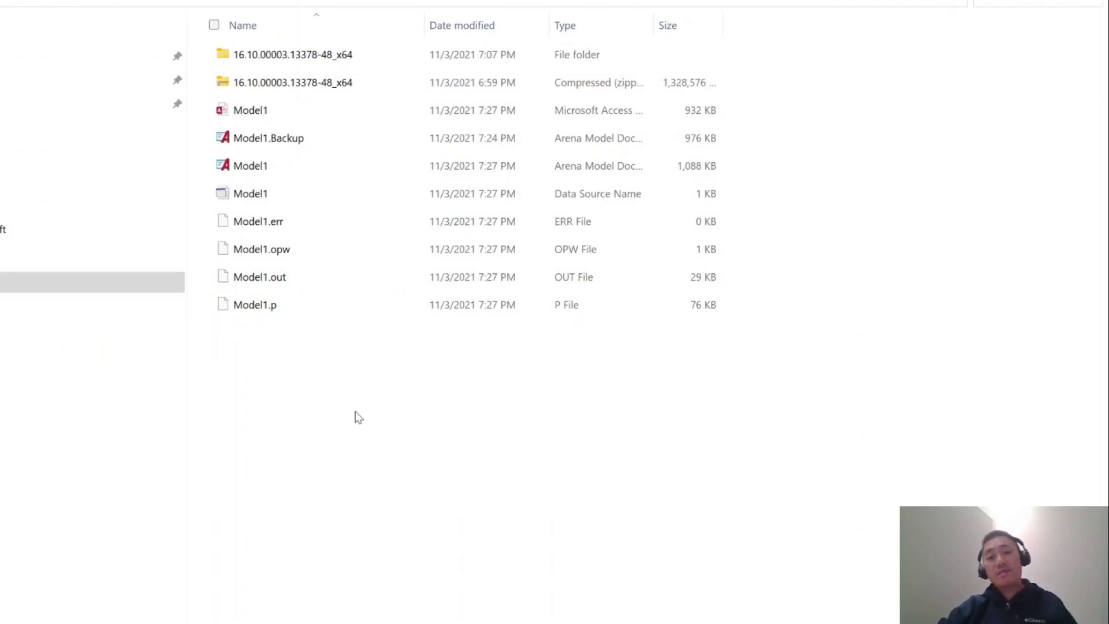
{"action": "left_click", "coordinate": [257, 283]}
{"action": "right_click", "coordinate": [257, 285]}
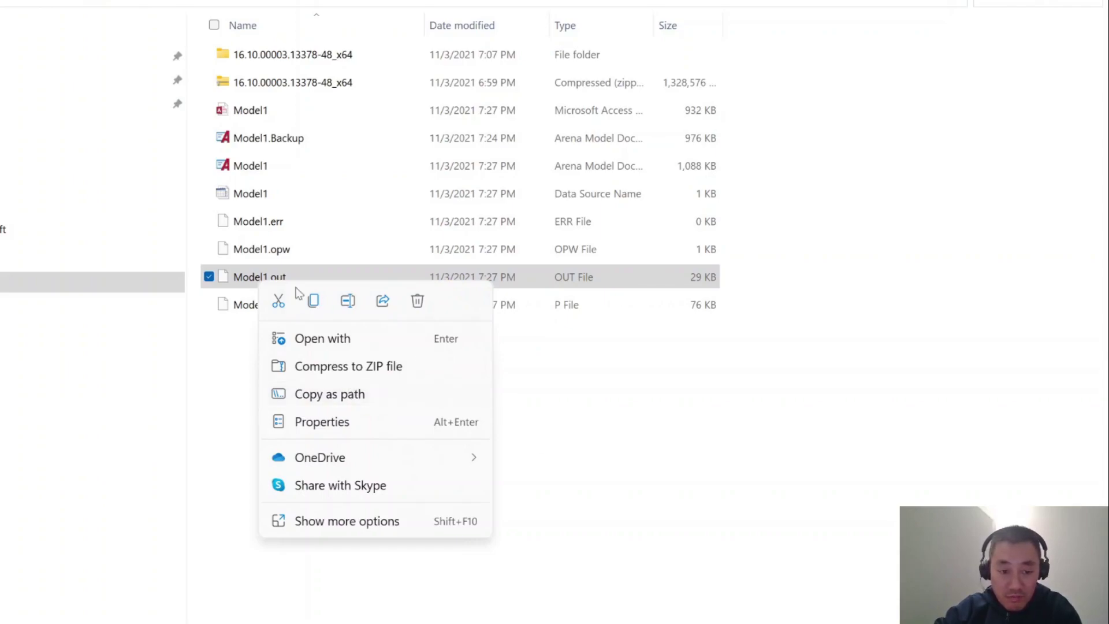
{"action": "left_click", "coordinate": [242, 280]}
Open the Model1.out results file in Notepad through the More apps list.
{"action": "double_click", "coordinate": [243, 280]}
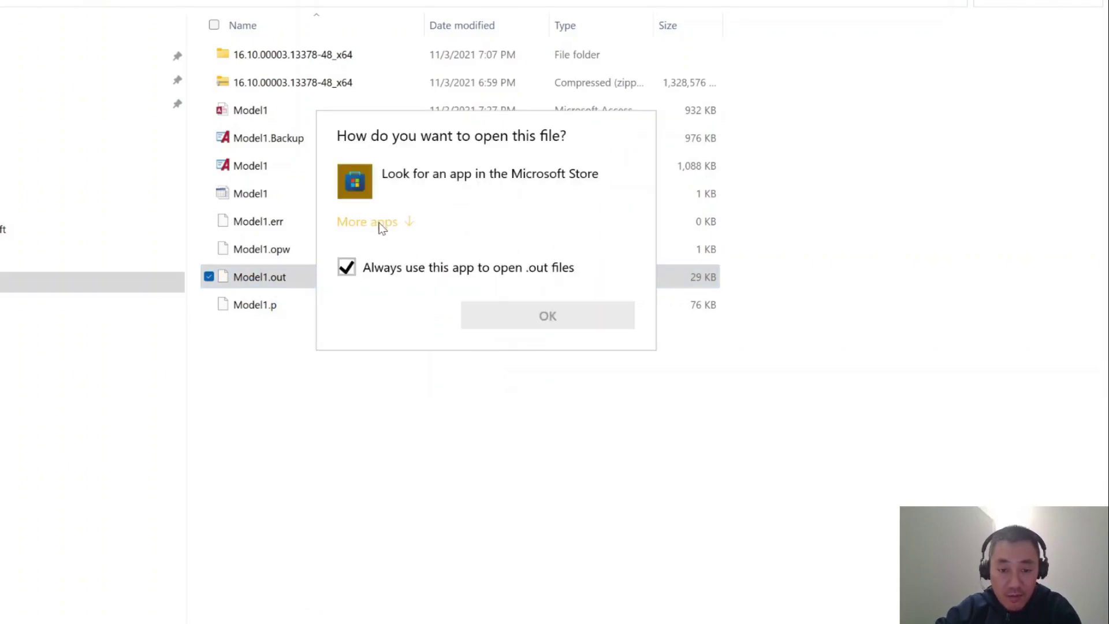
{"action": "left_click", "coordinate": [377, 224]}
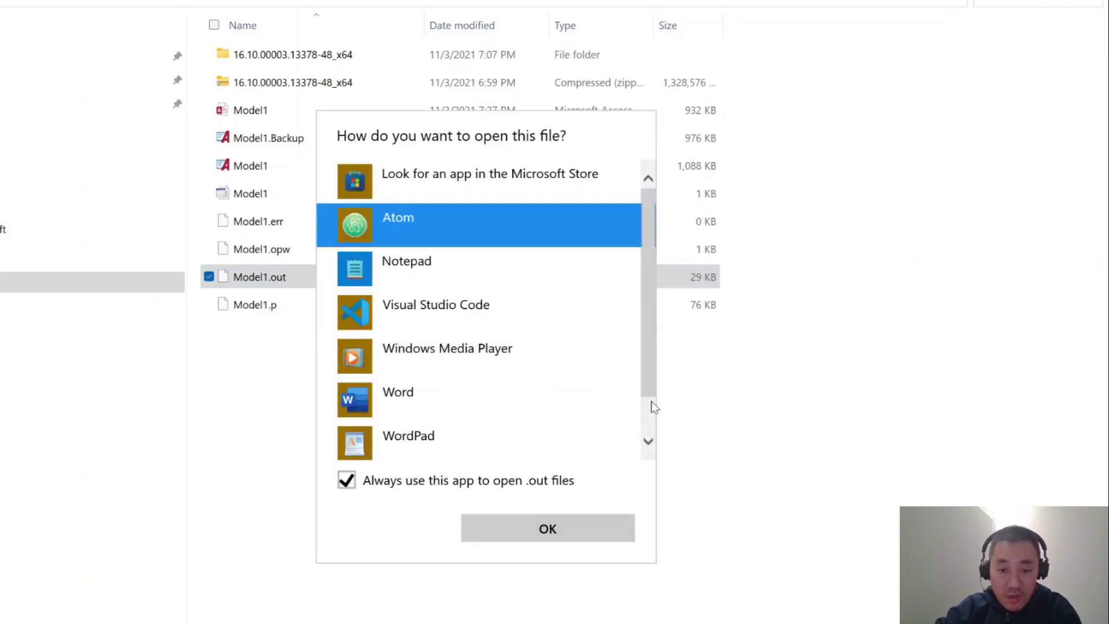
{"action": "scroll", "coordinate": [656, 425], "scroll_direction": "down", "scroll_amount": 1}
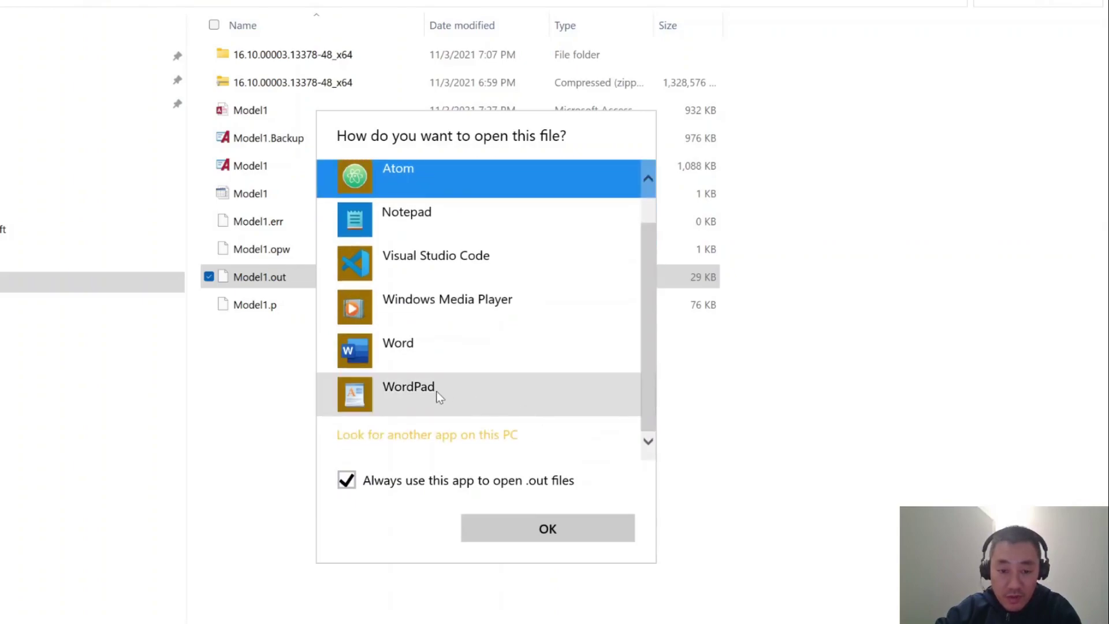
{"action": "double_click", "coordinate": [407, 220]}
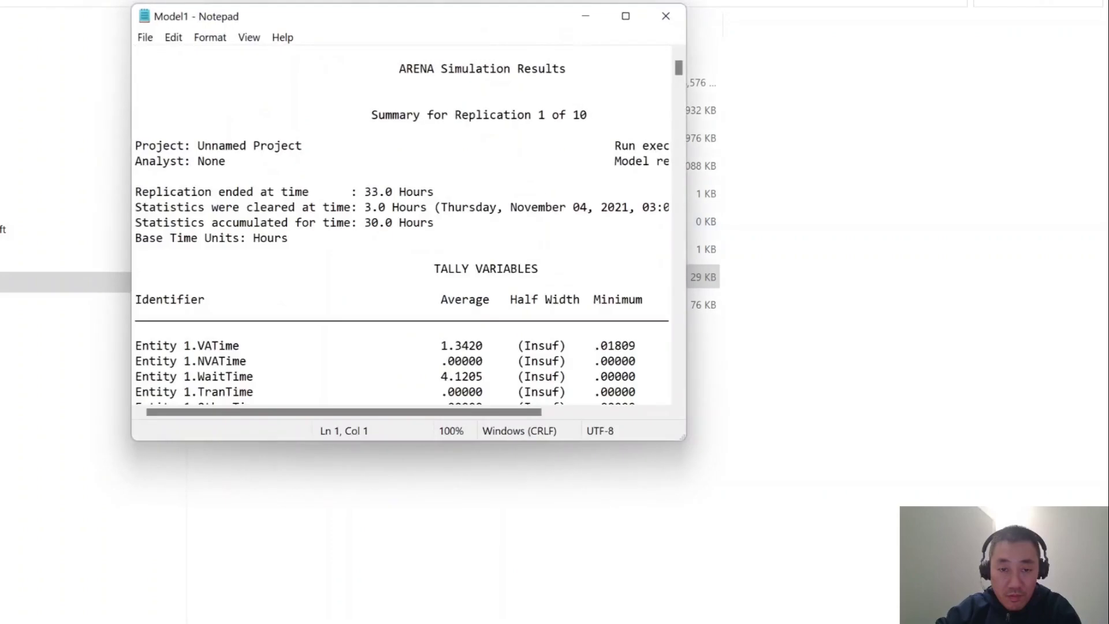
Enlarge the Notepad window and scroll through the Replication 1 of 10 tally and discrete-change results.
{"action": "mouse_move", "coordinate": [631, 23]}
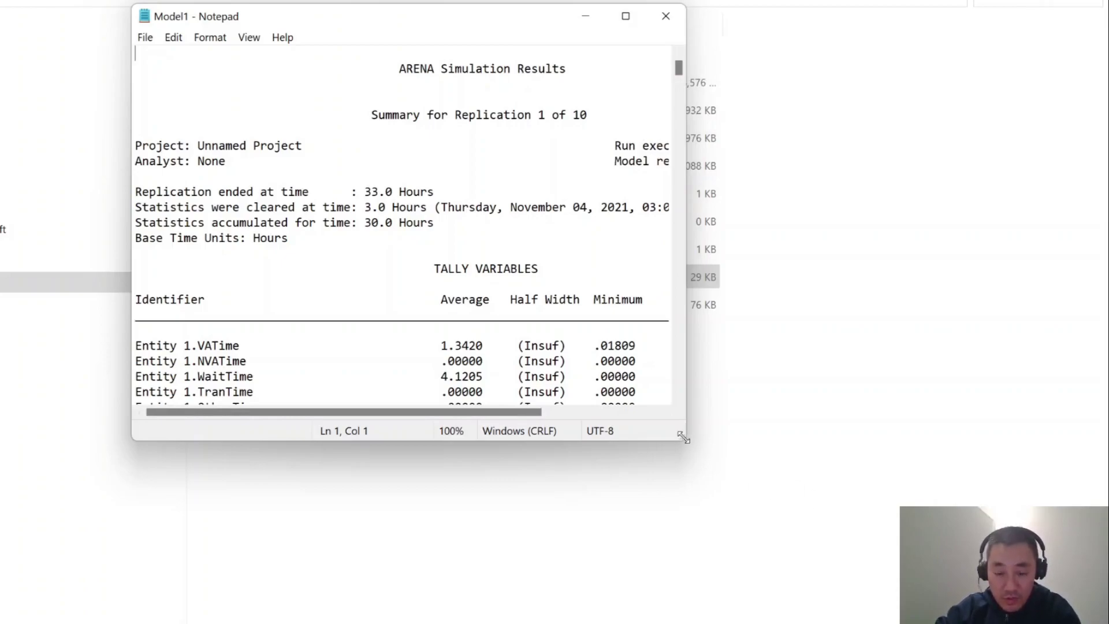
{"action": "left_click_drag", "start_coordinate": [683, 438], "coordinate": [1003, 582]}
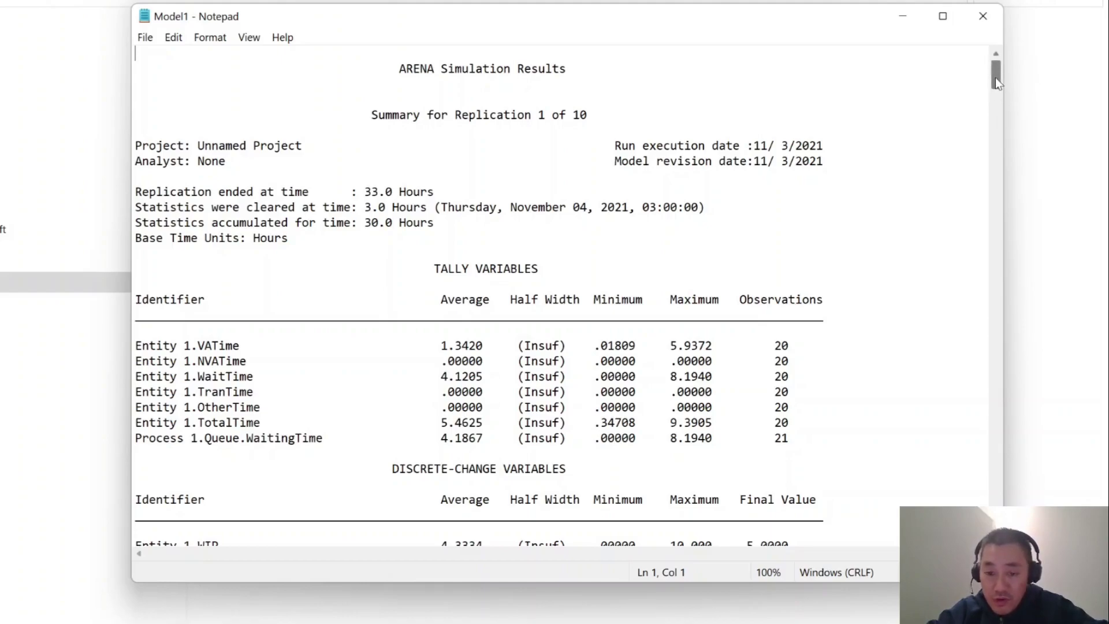
{"action": "left_click_drag", "start_coordinate": [996, 81], "coordinate": [993, 90]}
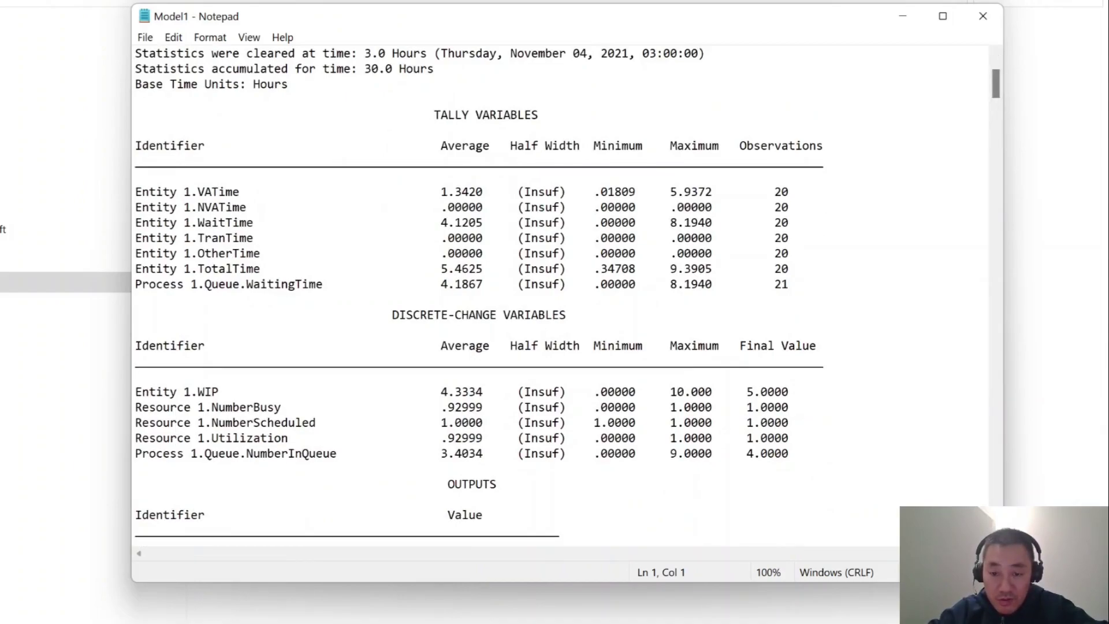
{"action": "left_click_drag", "start_coordinate": [998, 92], "coordinate": [936, 516]}
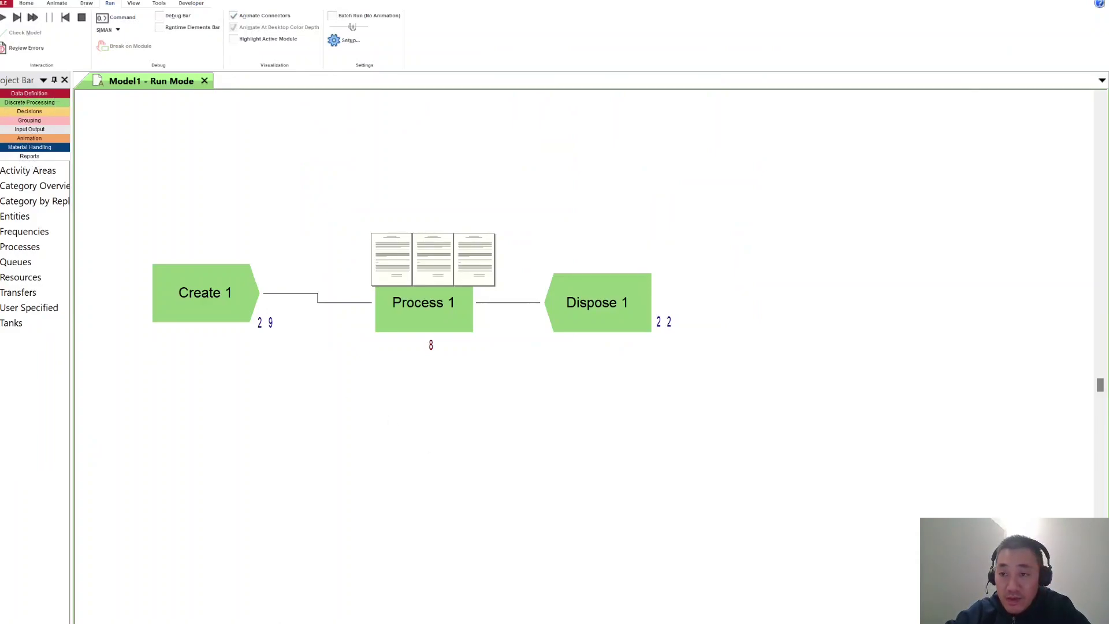
Switch over to the File Explorer window and scroll back up.
{"action": "key", "text": "alt+Tab"}
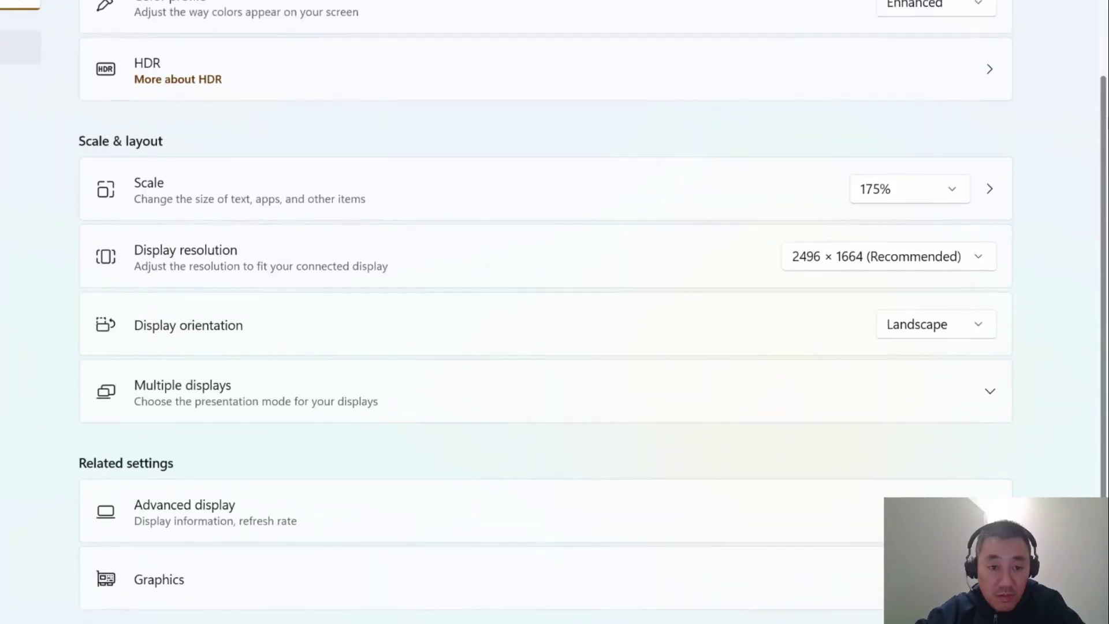
{"action": "scroll", "coordinate": [545, 300], "scroll_direction": "up", "scroll_amount": 1}
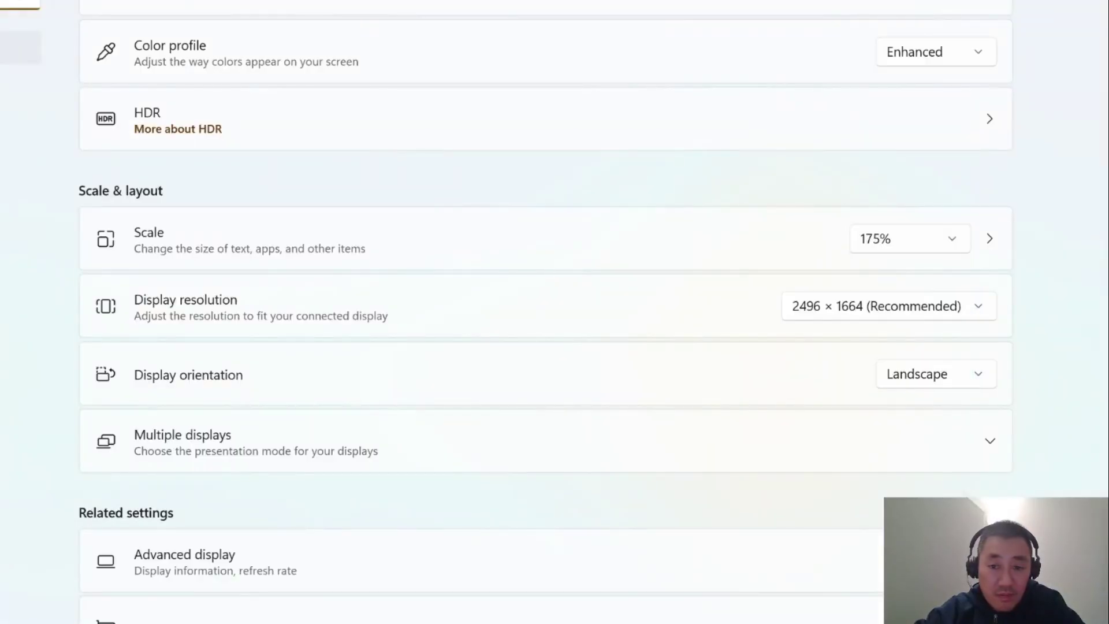
Lower the display resolution to 1600 × 900, keep it, and check how Arena looks.
{"action": "left_click", "coordinate": [985, 308]}
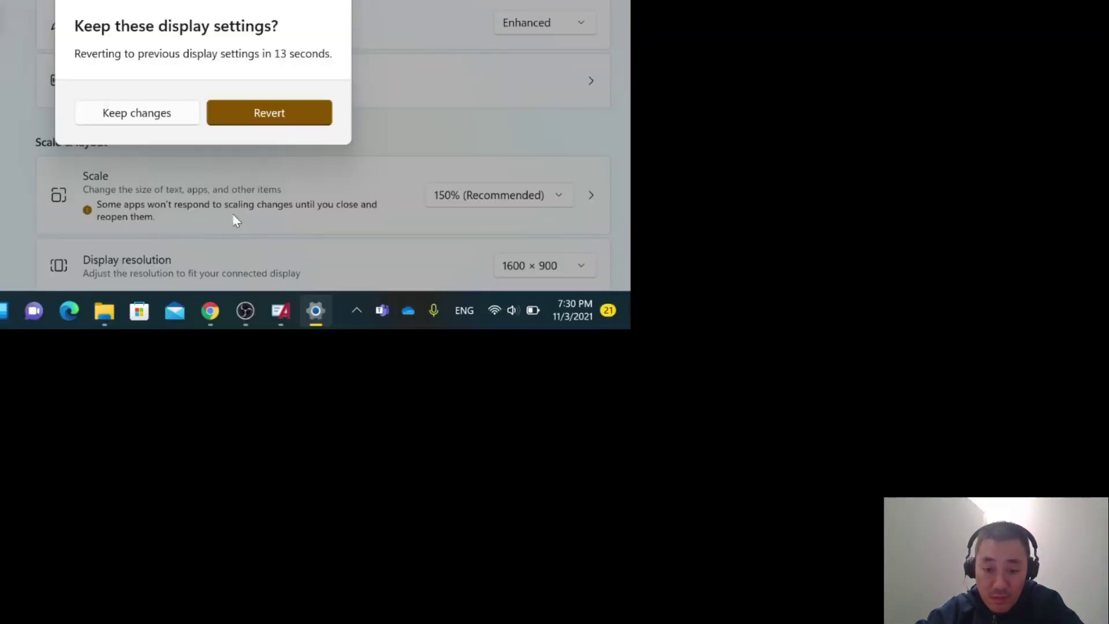
{"action": "left_click", "coordinate": [133, 115]}
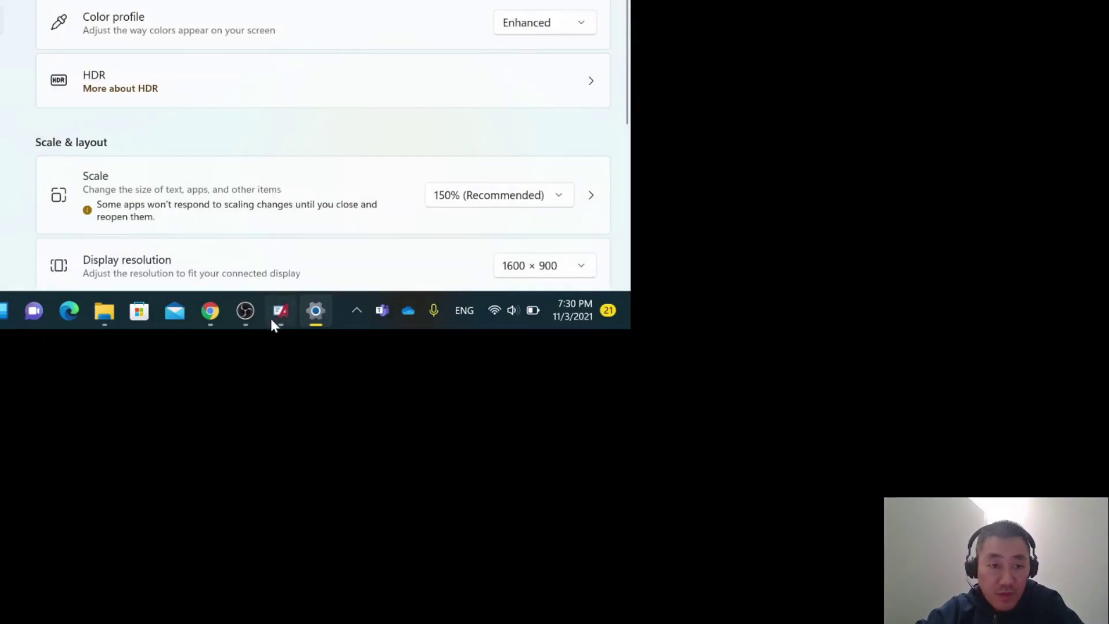
{"action": "left_click", "coordinate": [276, 319]}
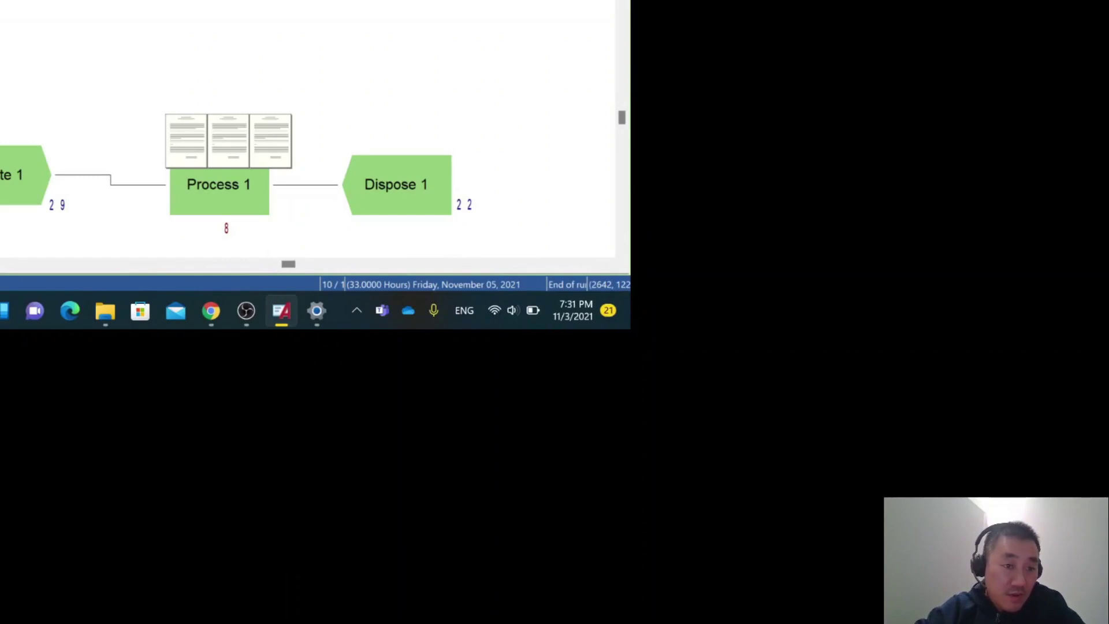
Restore the display resolution to 2496 × 1664 and keep the change.
{"action": "left_click", "coordinate": [319, 314]}
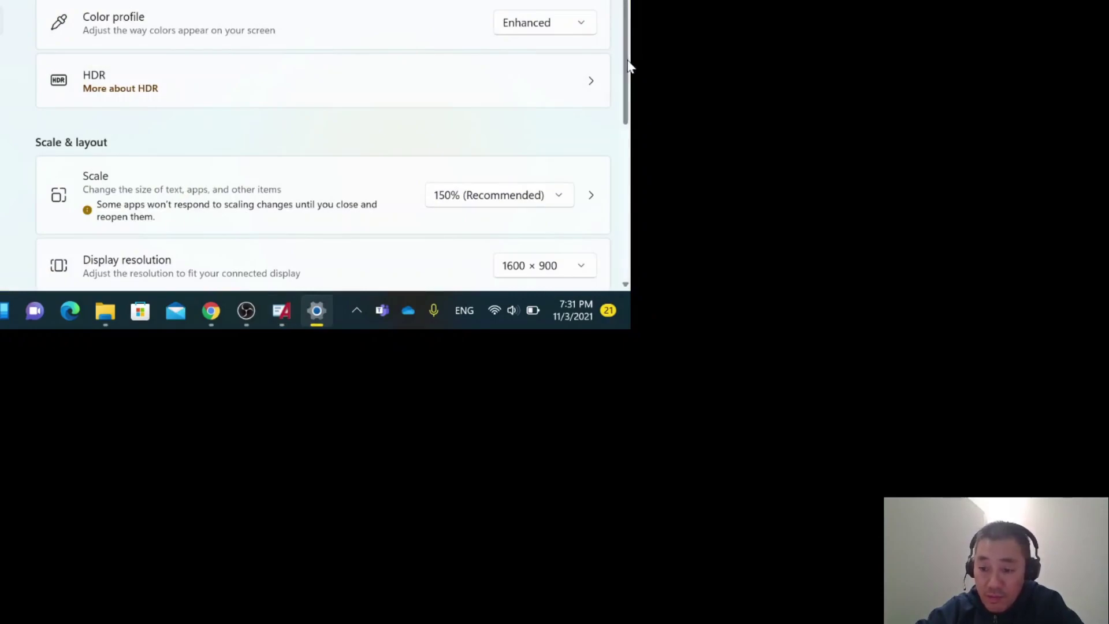
{"action": "left_click", "coordinate": [563, 263]}
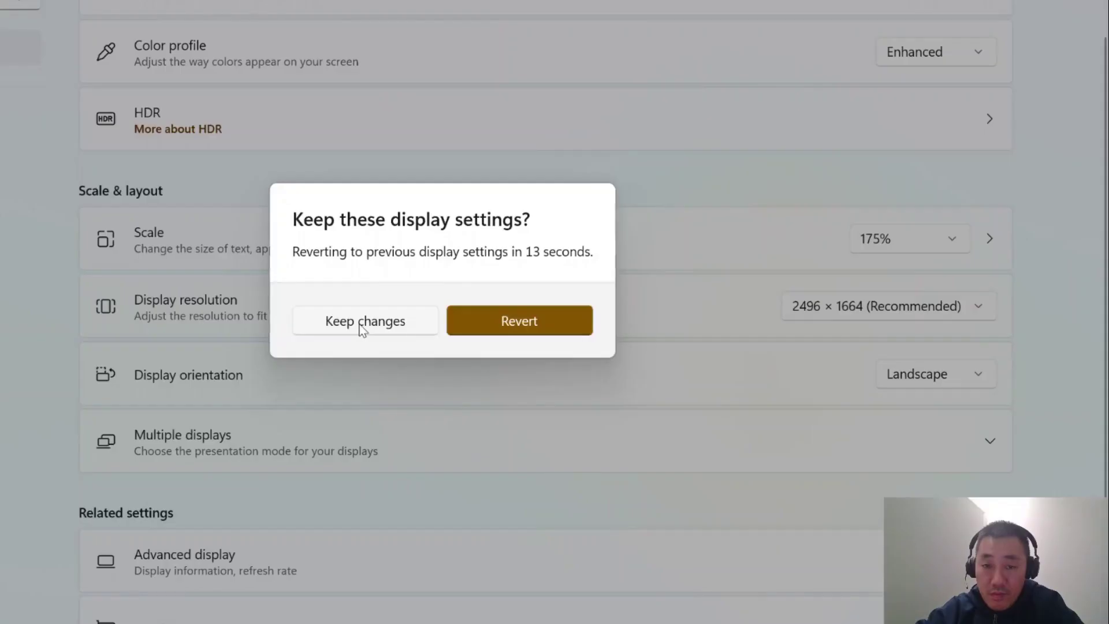
{"action": "left_click", "coordinate": [359, 322]}
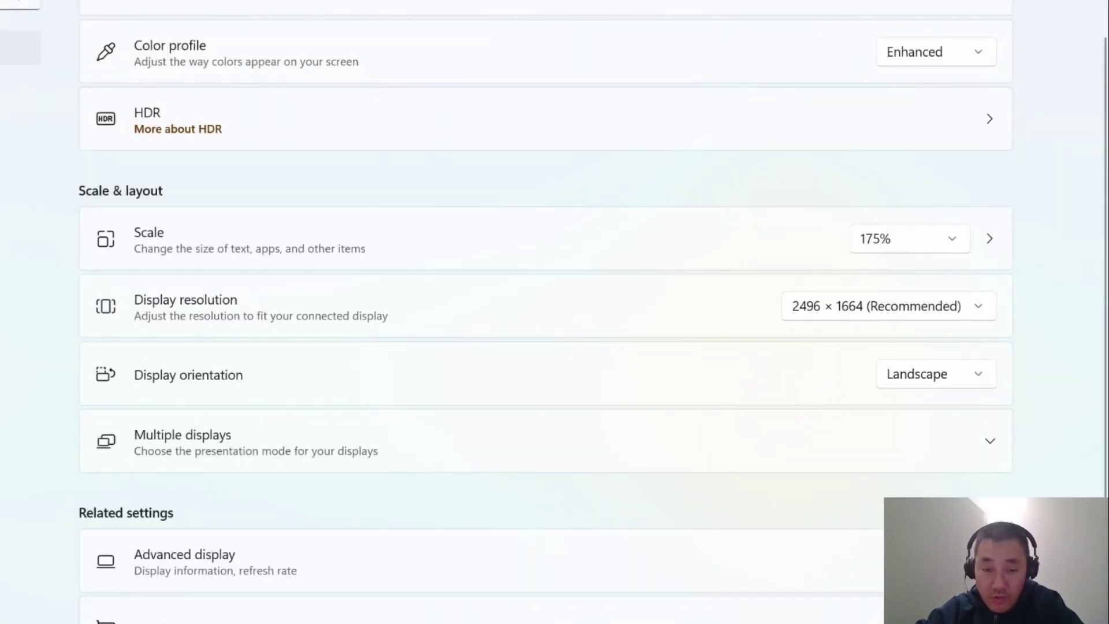